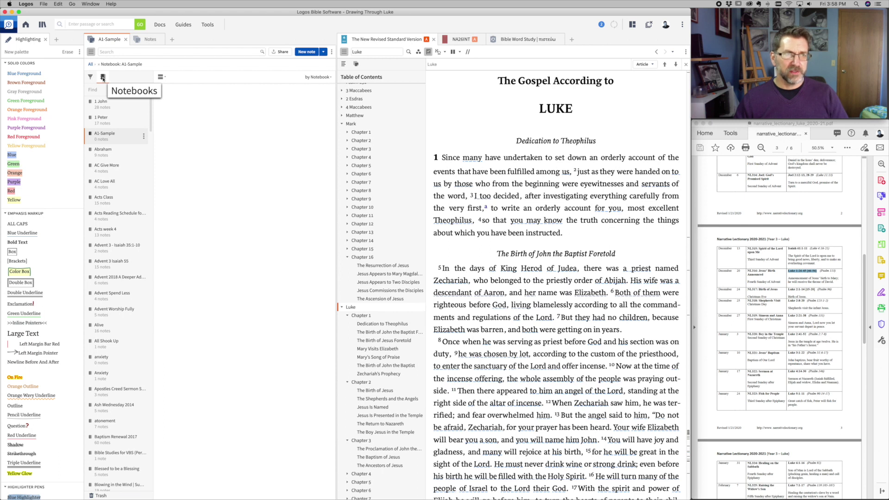
# Step: Close the notebook find field and look over the opening of Luke and its chapters in the table of contents
pyautogui.moveTo(146, 91)
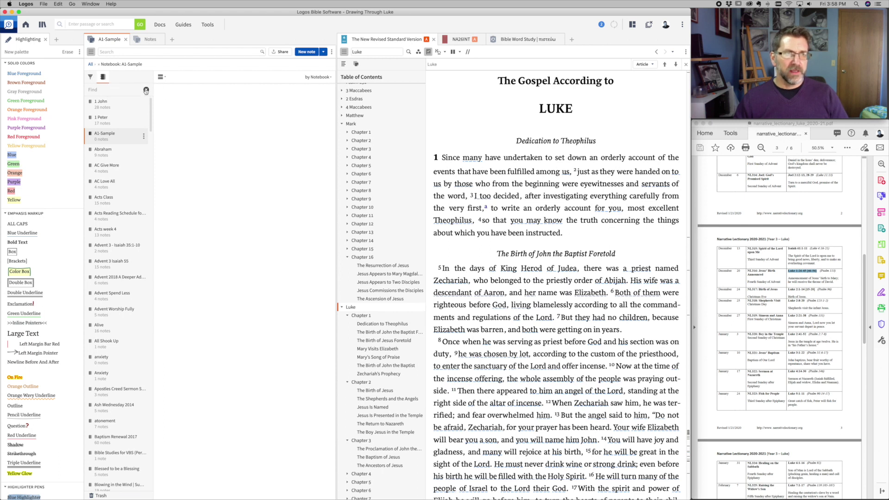
pyautogui.click(146, 91)
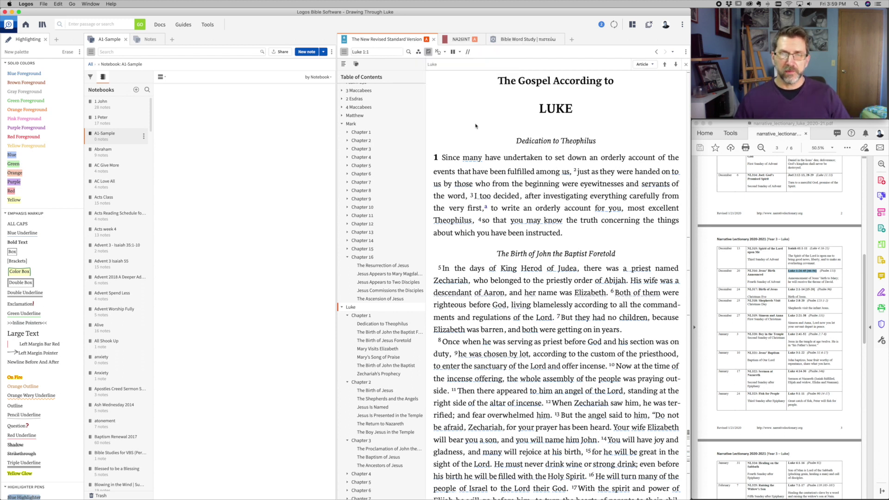
pyautogui.scroll(-2, 474, 126)
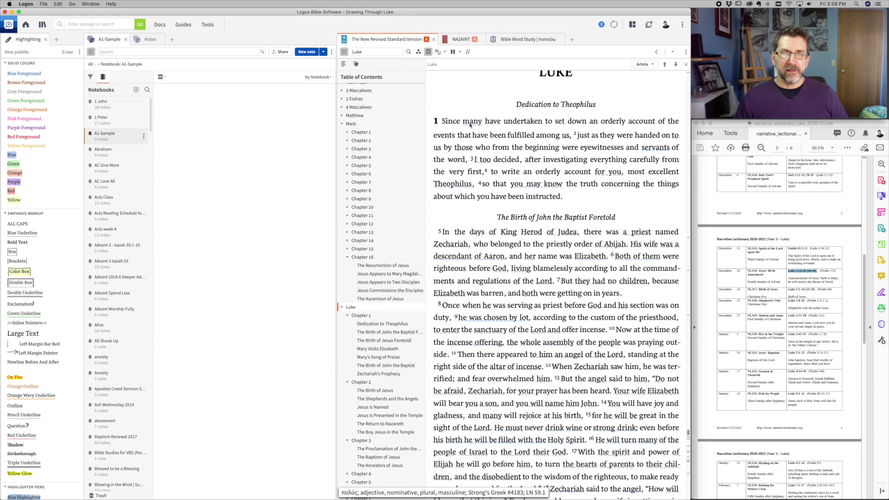
pyautogui.scroll(-5, 352, 301)
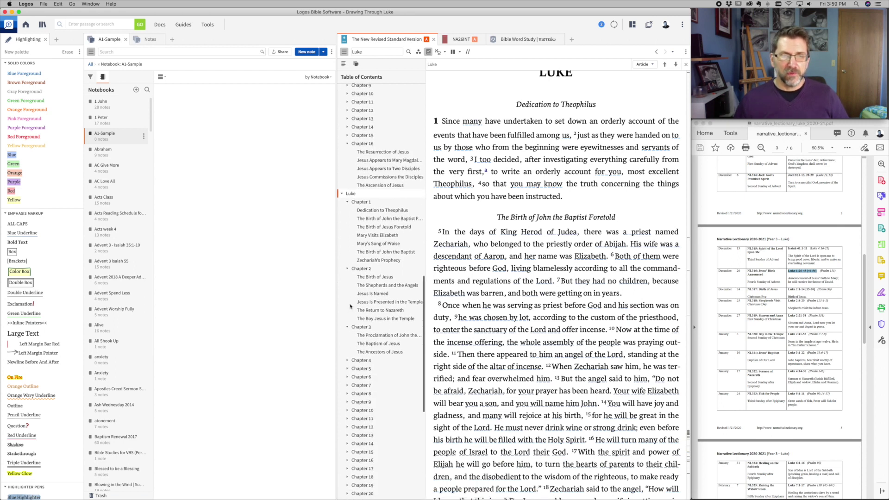
pyautogui.scroll(-2, 348, 161)
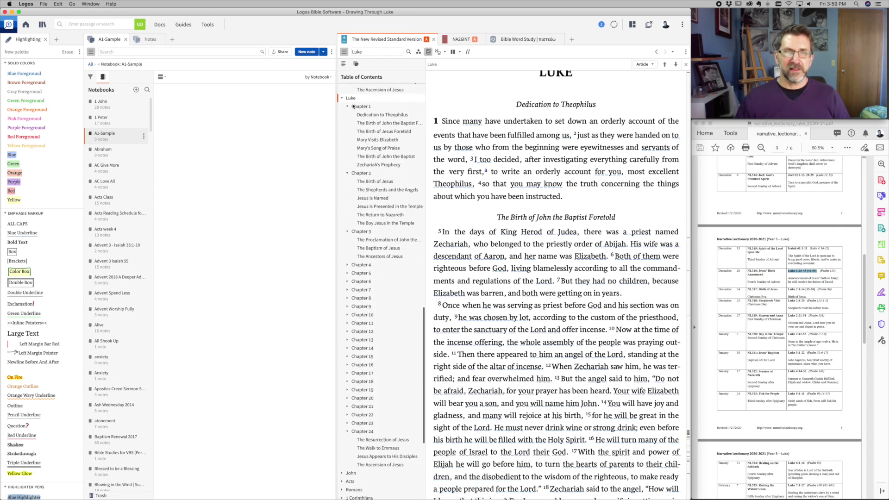
pyautogui.click(435, 121)
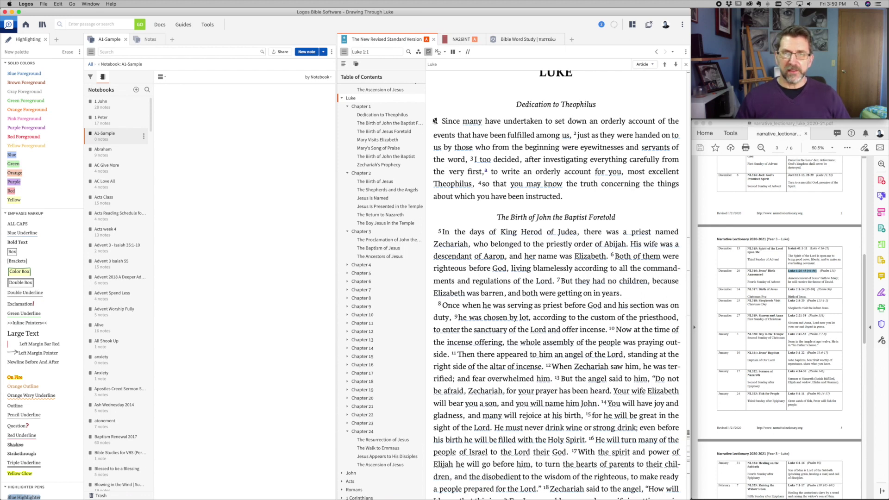
# Step: Switch to the narrative lectionary PDF in Acrobat, enlarge it, and look up the reading assigned to December 20
pyautogui.click(760, 217)
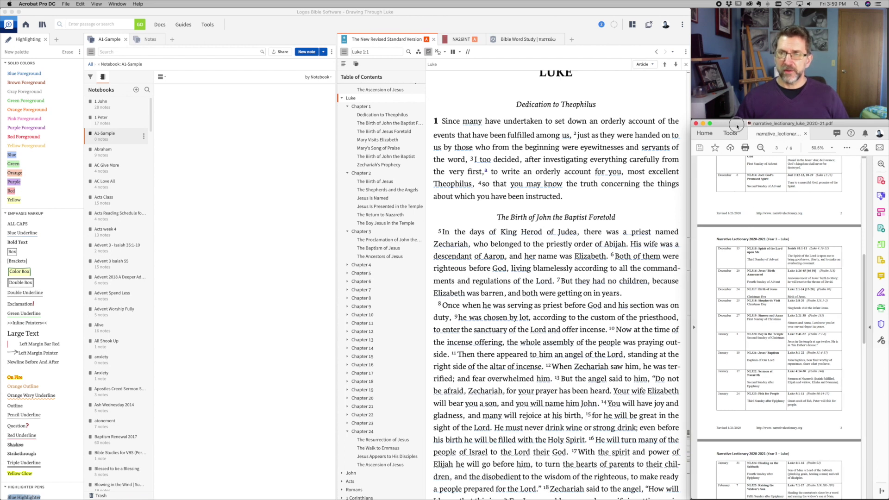
pyautogui.click(710, 124)
pyautogui.scroll(-3, 592, 218)
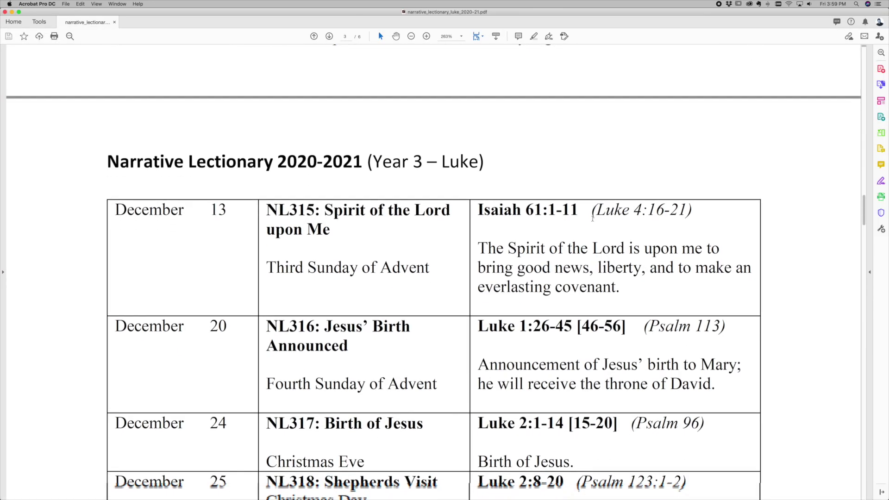
pyautogui.scroll(-2, 592, 218)
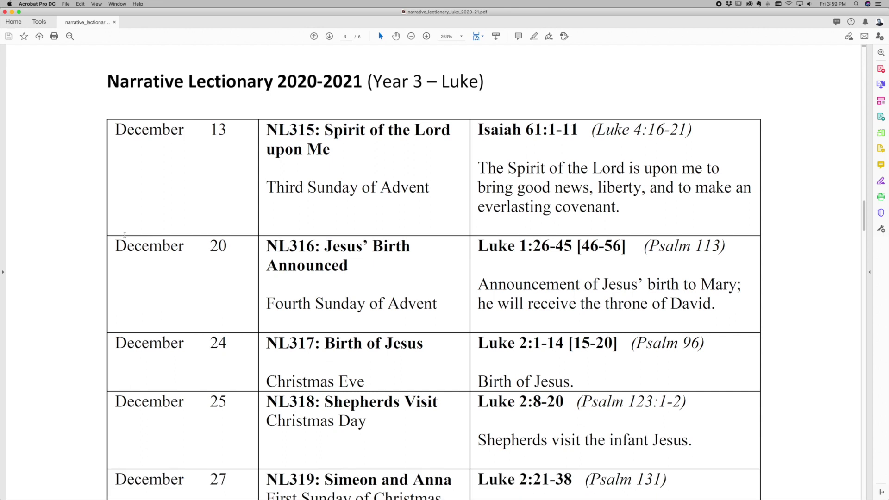
pyautogui.moveTo(116, 245); pyautogui.dragTo(233, 251)
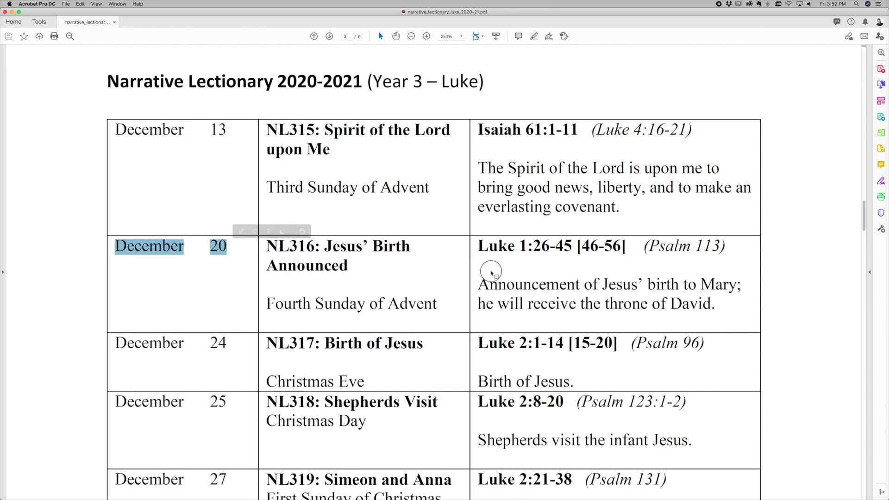
pyautogui.click(489, 239)
pyautogui.click(480, 245)
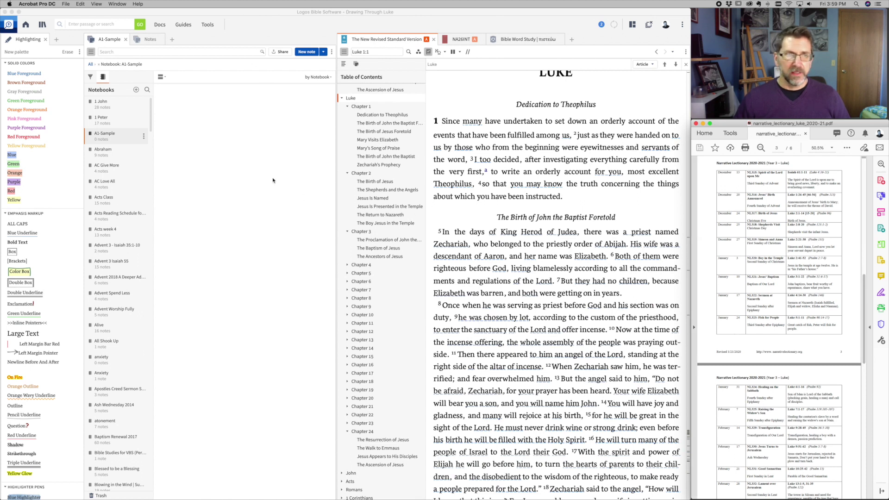
# Step: Back in Logos, select Luke 1:26-45 in the NRSV and attach a new note to it in the A1-Sample notebook
pyautogui.click(435, 121)
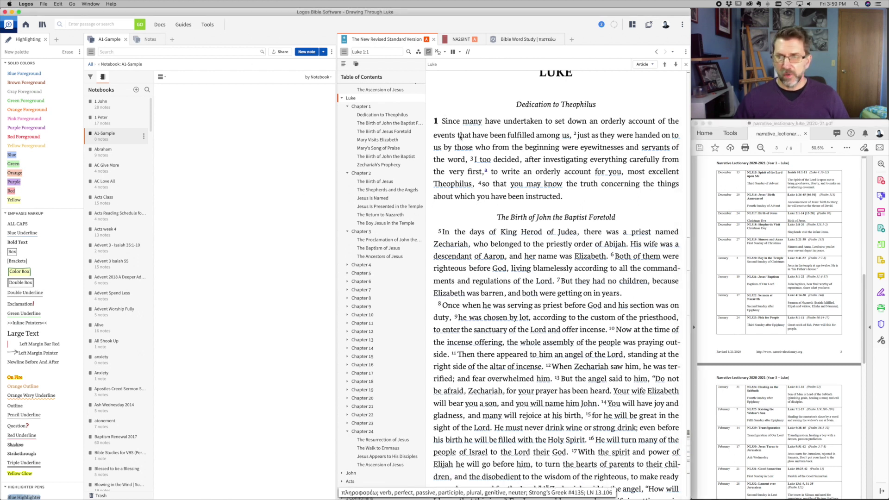
pyautogui.scroll(-5, 449, 129)
pyautogui.scroll(-6, 462, 138)
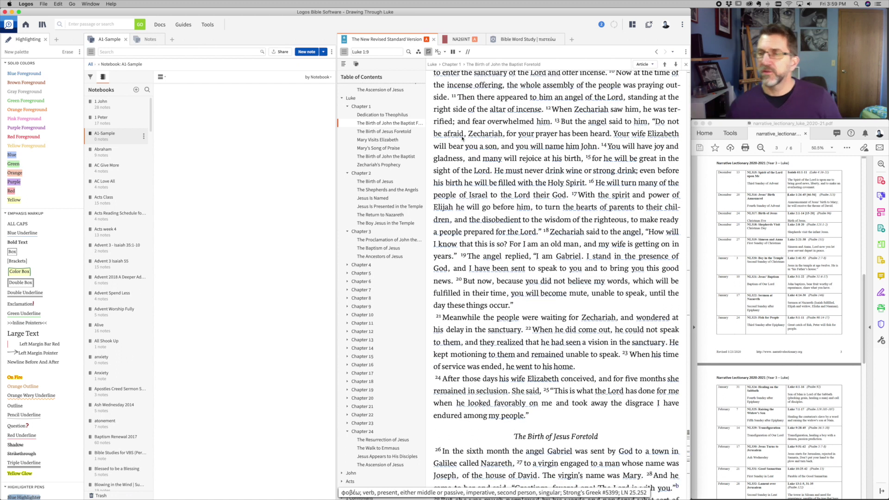
pyautogui.scroll(-12, 462, 137)
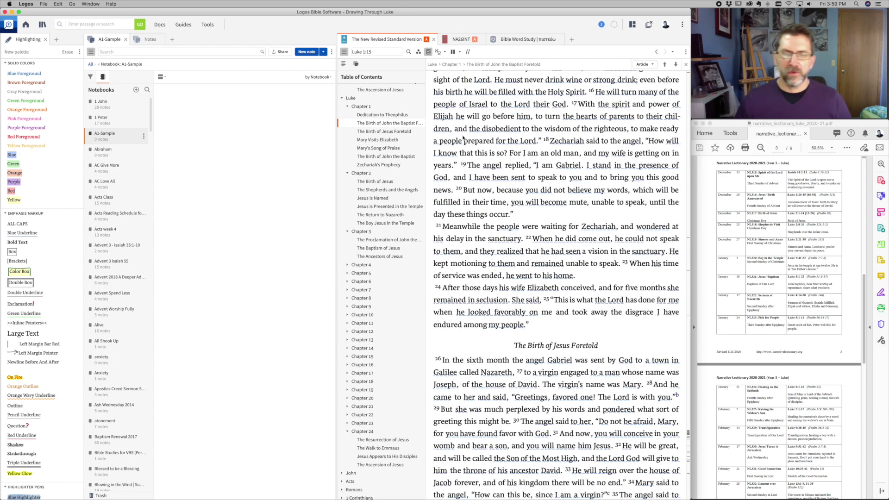
pyautogui.doubleClick(438, 152)
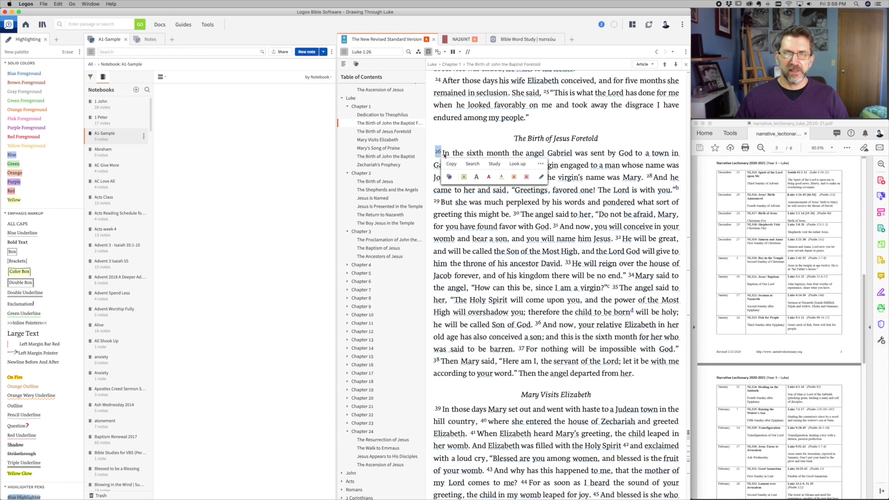
pyautogui.scroll(-3, 444, 156)
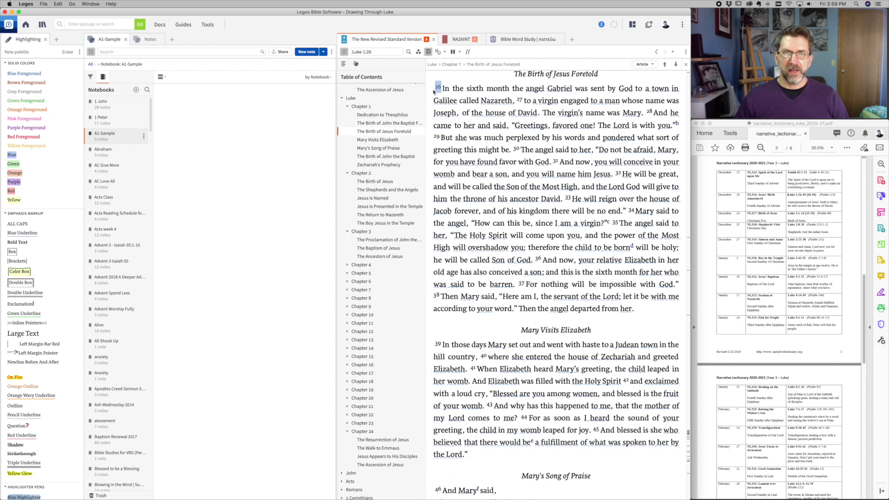
pyautogui.click(469, 147)
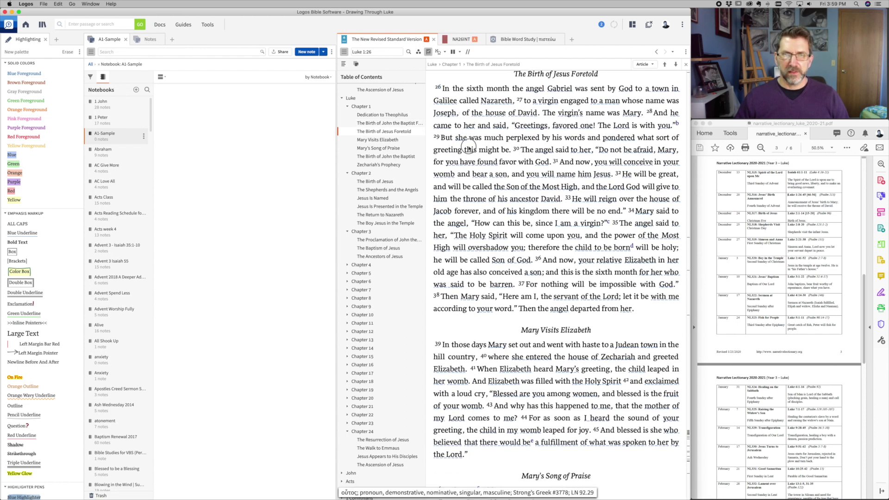
pyautogui.moveTo(435, 88); pyautogui.dragTo(488, 458)
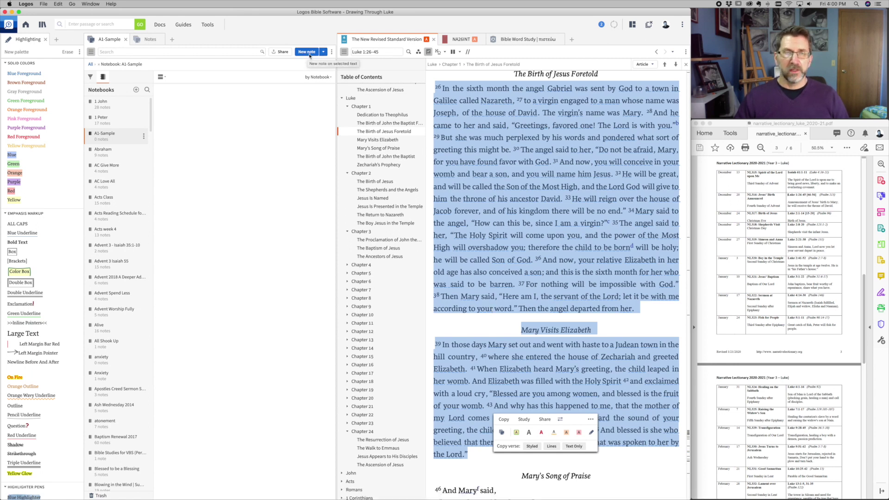
pyautogui.moveTo(546, 284)
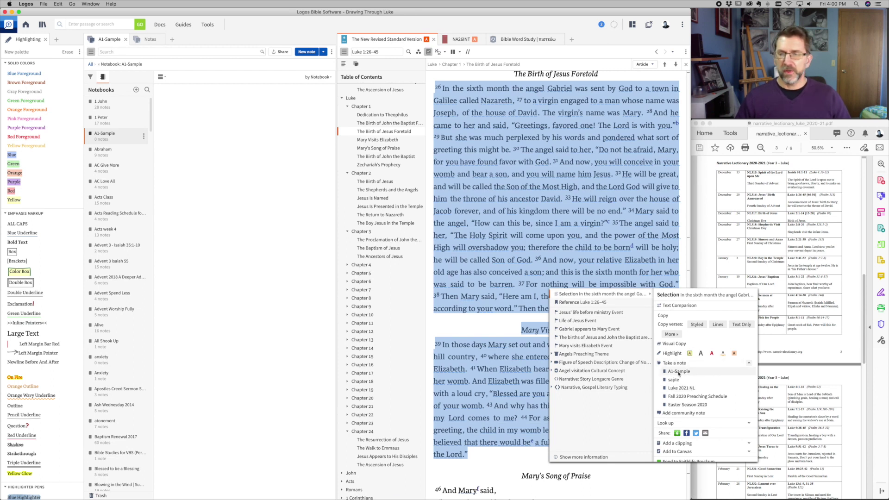
pyautogui.click(678, 372)
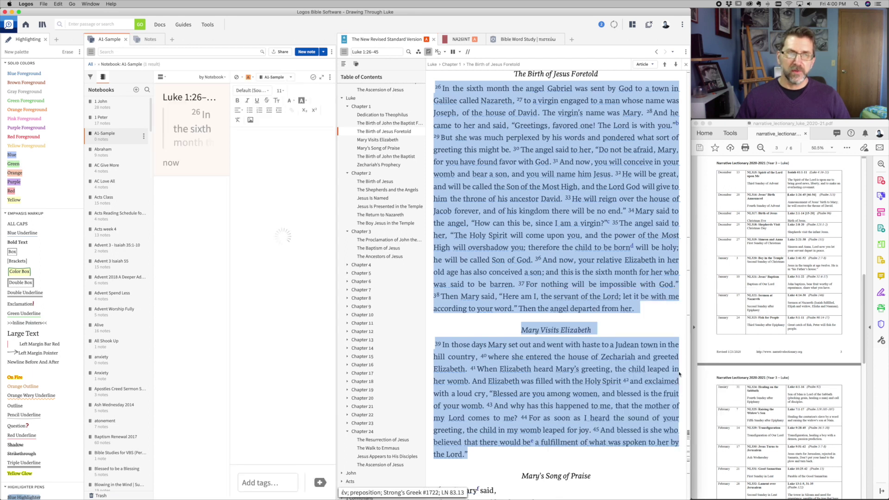
# Step: Enter "December 20" as the first line of the new note's body
pyautogui.scroll(10, 260, 183)
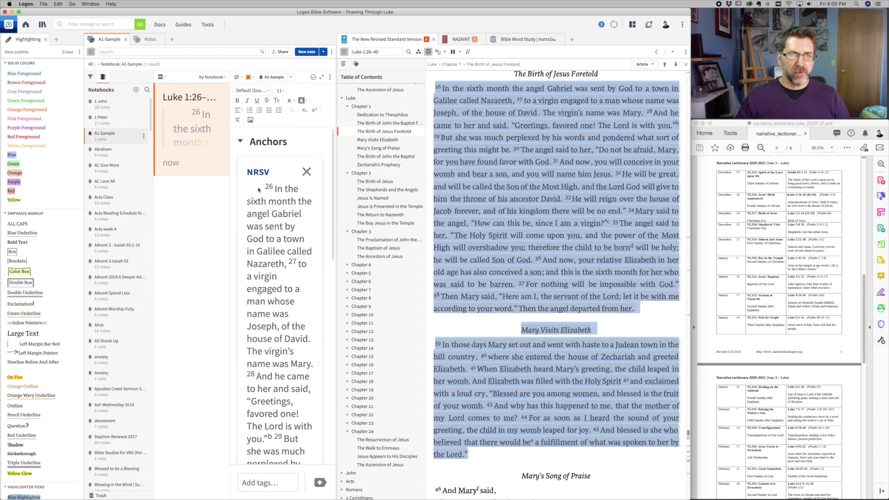
pyautogui.scroll(-5, 273, 193)
pyautogui.scroll(-8, 273, 193)
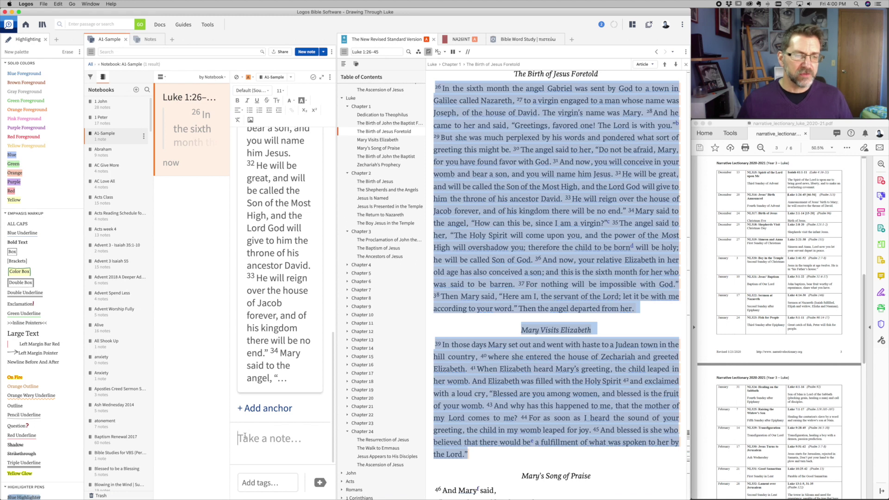
pyautogui.write('December')
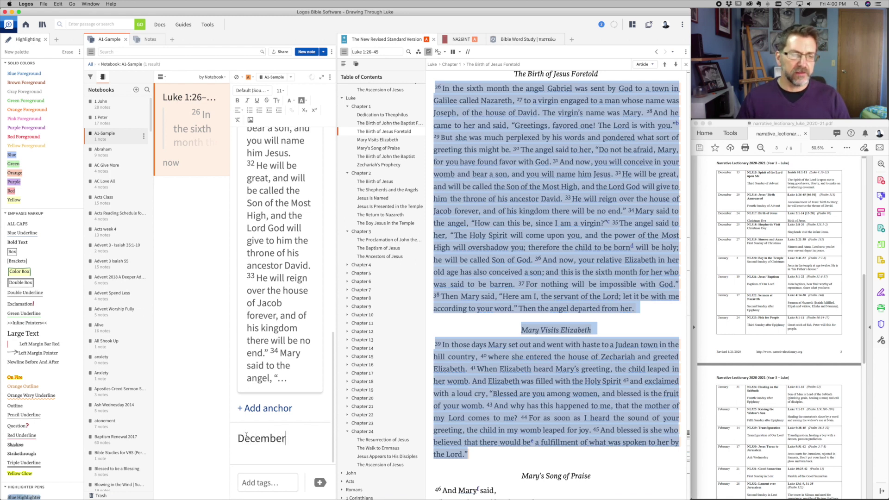
pyautogui.write(' 20')
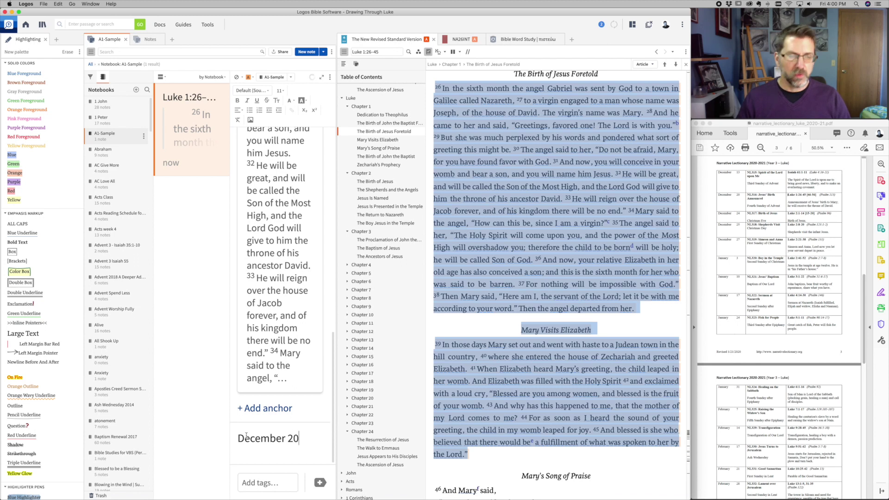
# Step: Add the passage reference "Luke 1:26-45" on the note's second line and start a new line below it
pyautogui.press('Return')
pyautogui.write('Luke')
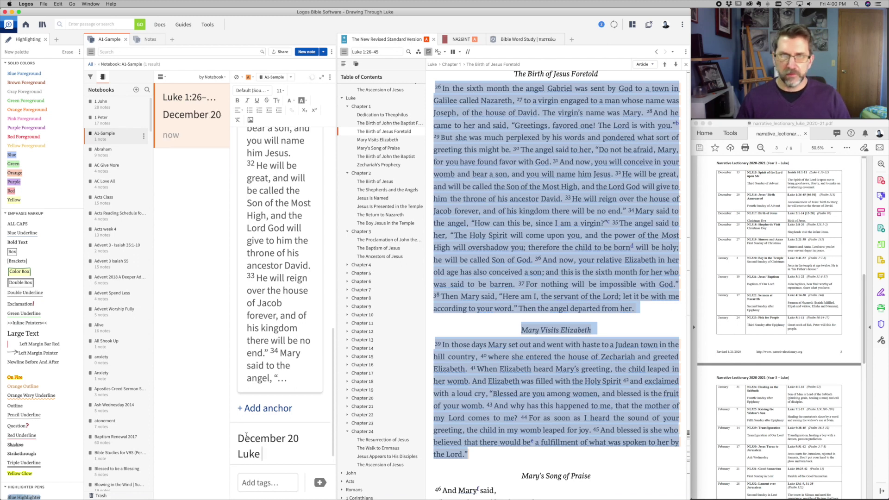
pyautogui.write(' 1:')
pyautogui.write('26')
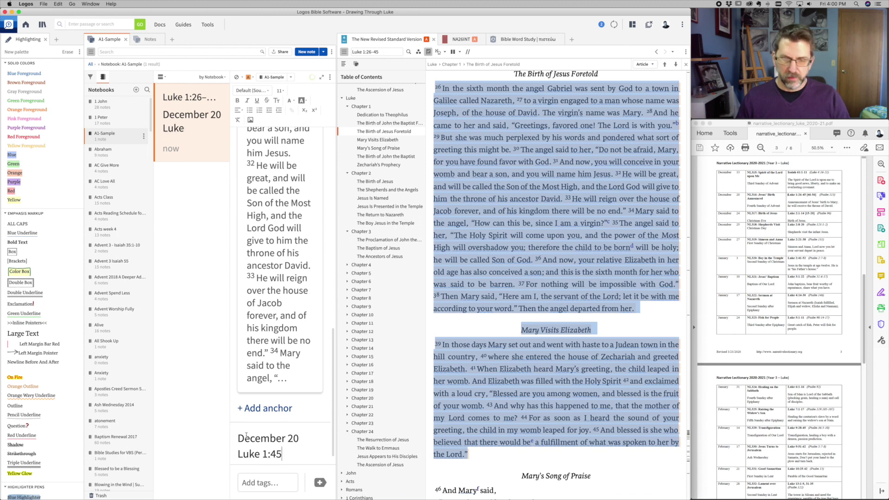
pyautogui.press('BackSpace')
pyautogui.press('BackSpace')
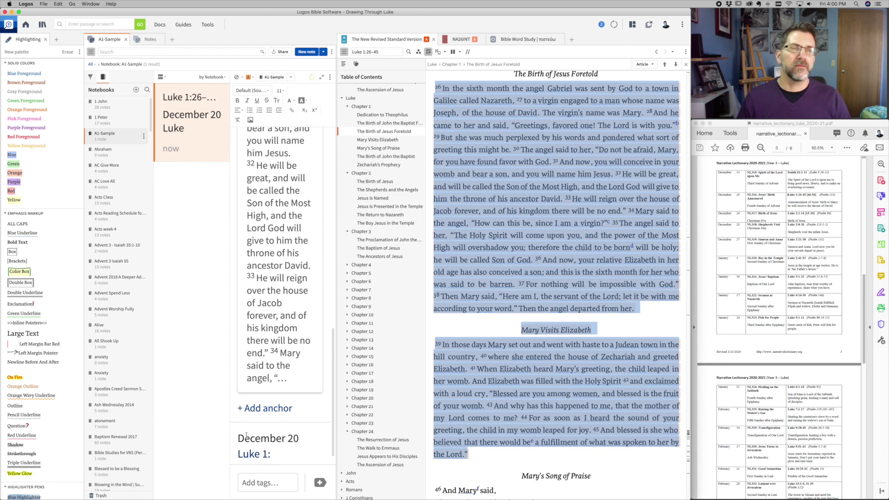
pyautogui.write('2')
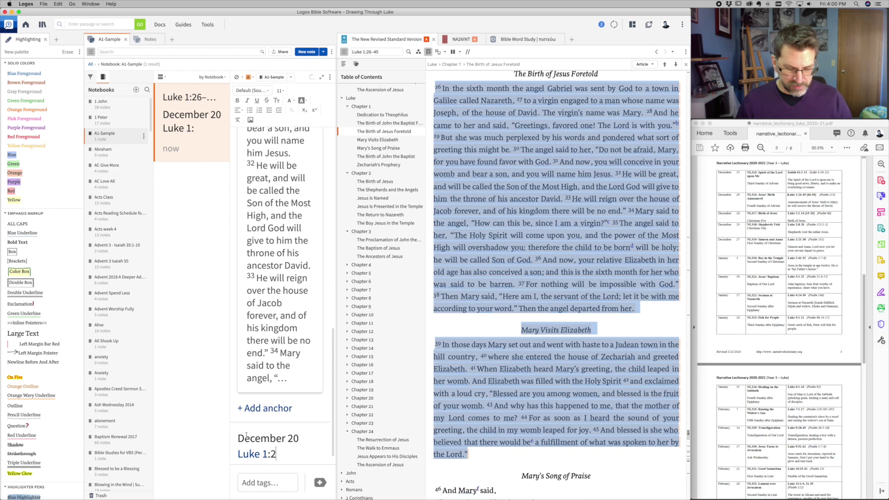
pyautogui.write('6-')
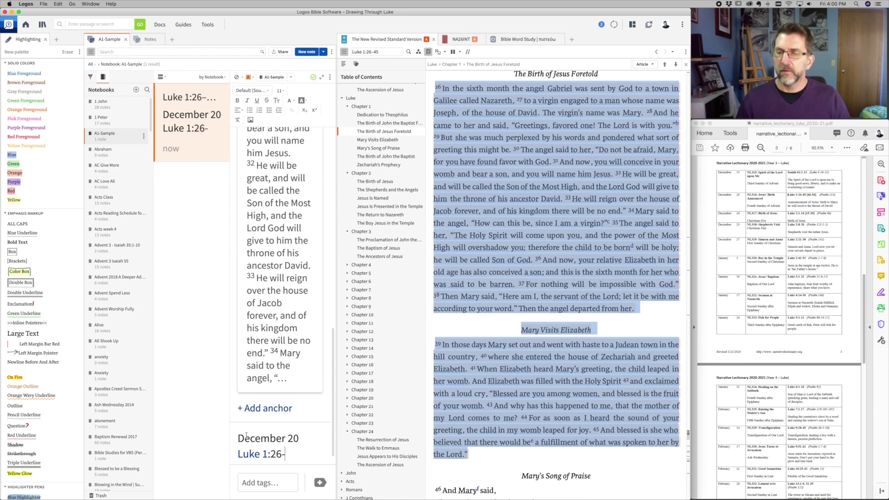
pyautogui.write('45')
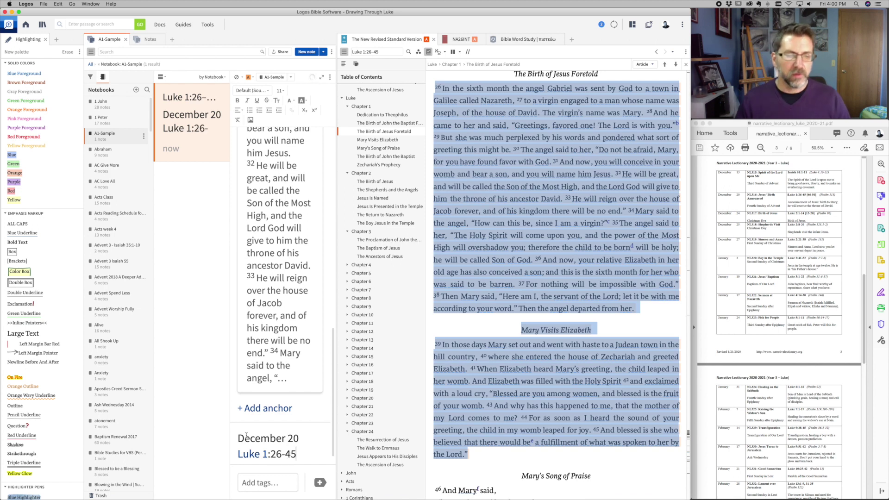
pyautogui.press('Return')
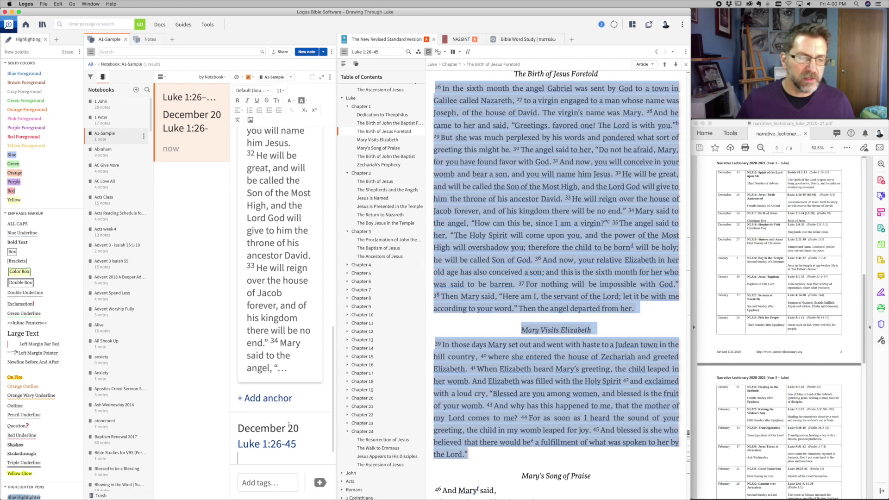
# Step: Test the note's Luke 1:26-45 reference link by moving away from the passage and following the link back to it
pyautogui.moveTo(269, 425)
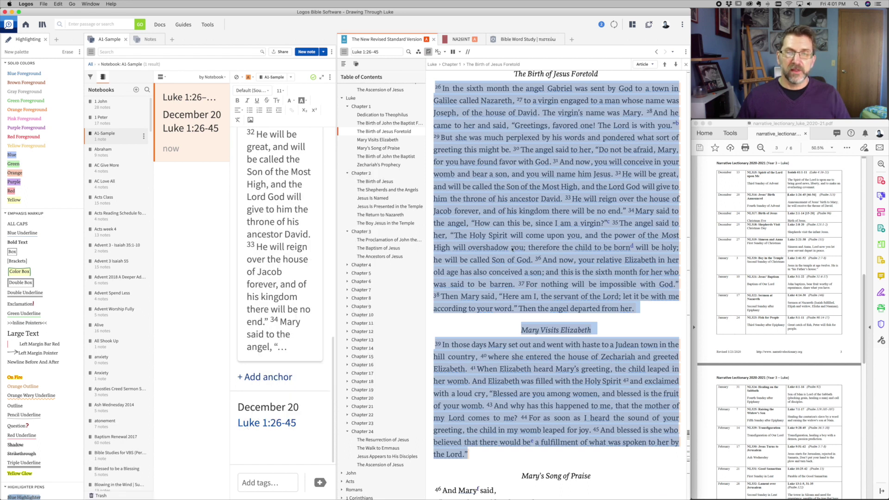
pyautogui.scroll(5, 514, 231)
pyautogui.scroll(4, 522, 206)
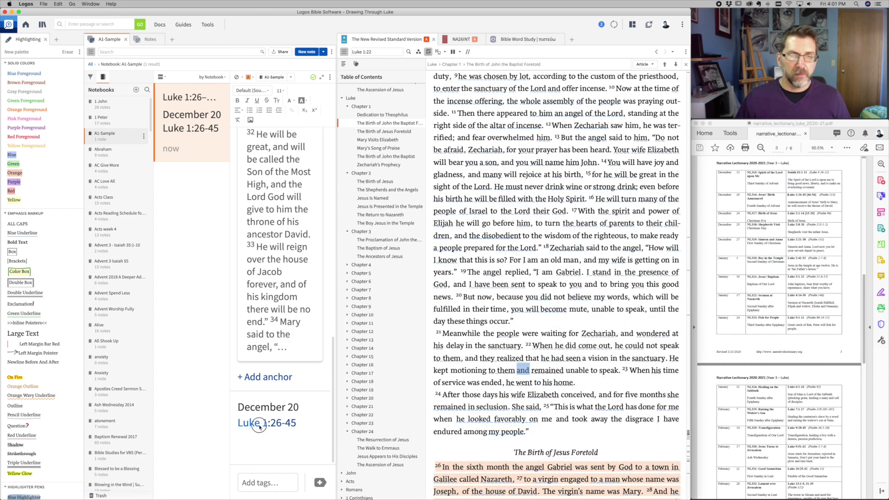
pyautogui.click(268, 424)
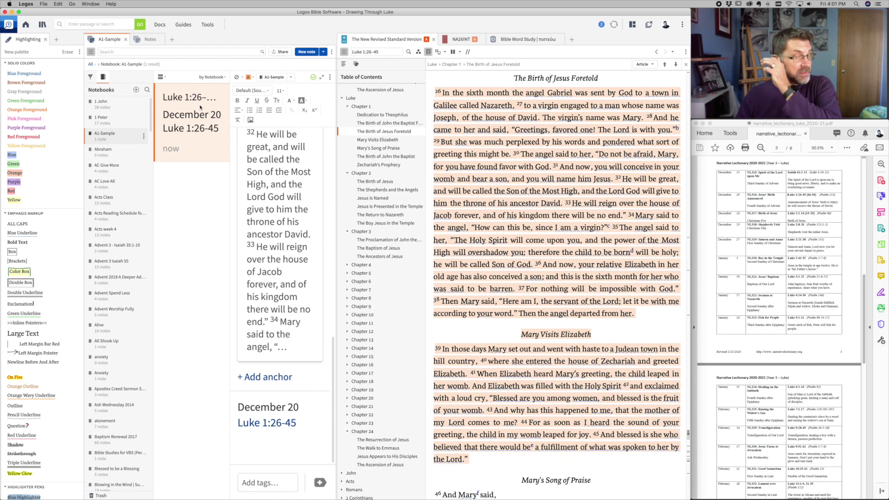
# Step: Change the Luke 1:26-45 note's color to light green and its icon to a star
pyautogui.click(248, 79)
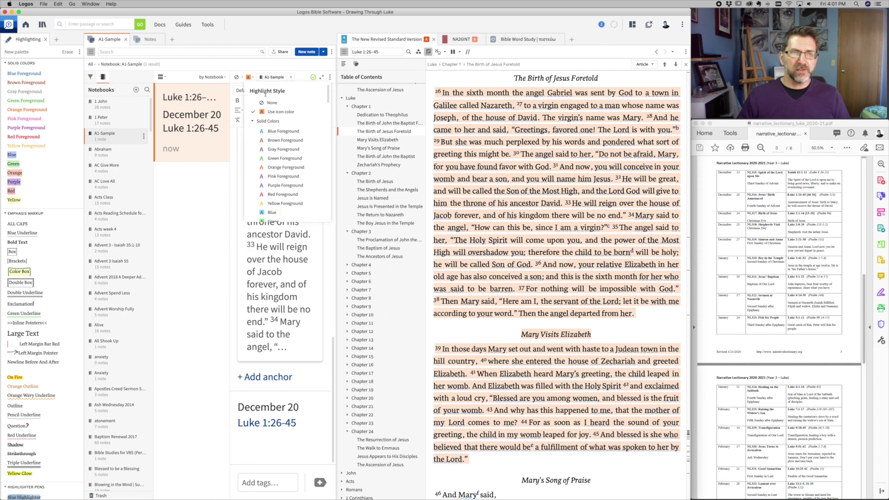
pyautogui.click(238, 79)
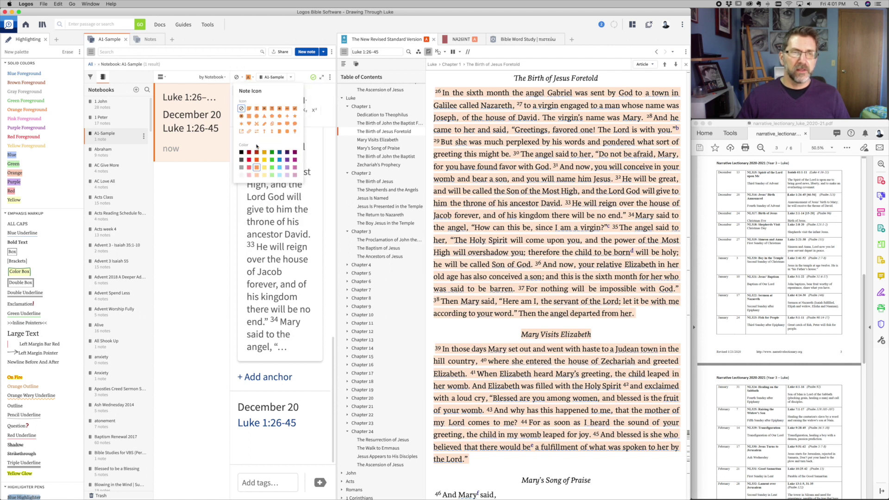
pyautogui.click(271, 175)
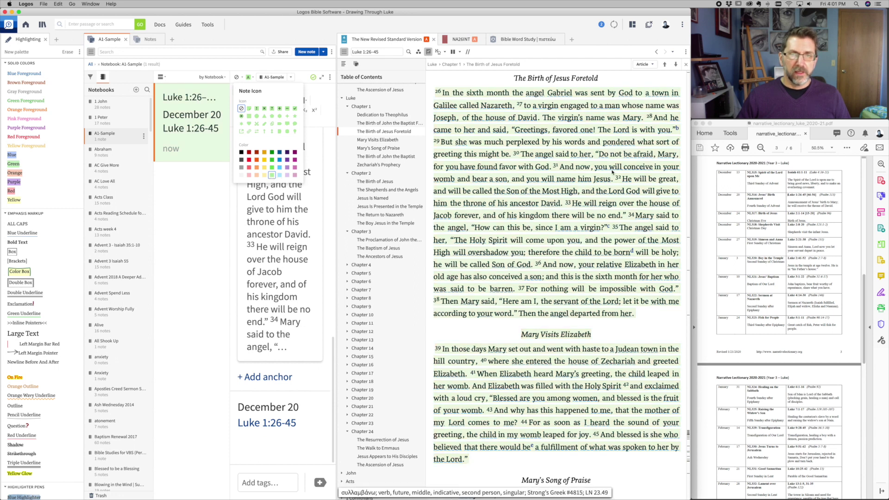
pyautogui.scroll(2, 604, 174)
pyautogui.scroll(-3, 604, 173)
pyautogui.scroll(4, 588, 173)
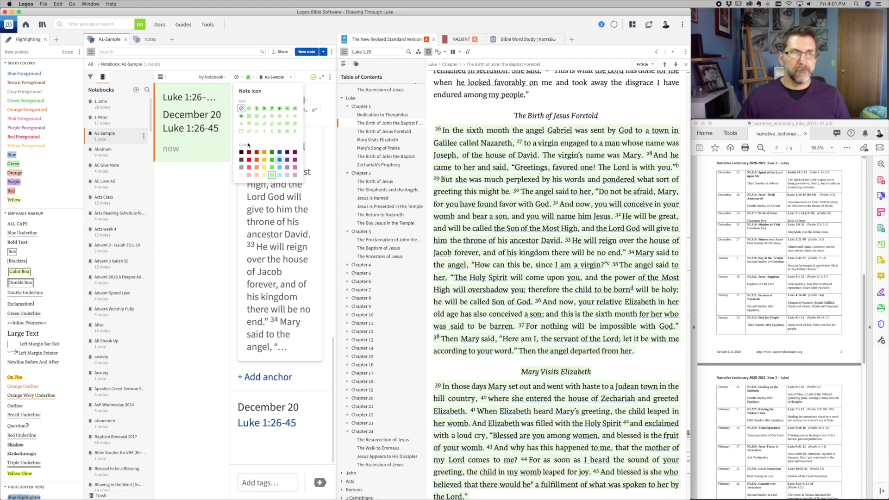
pyautogui.click(295, 117)
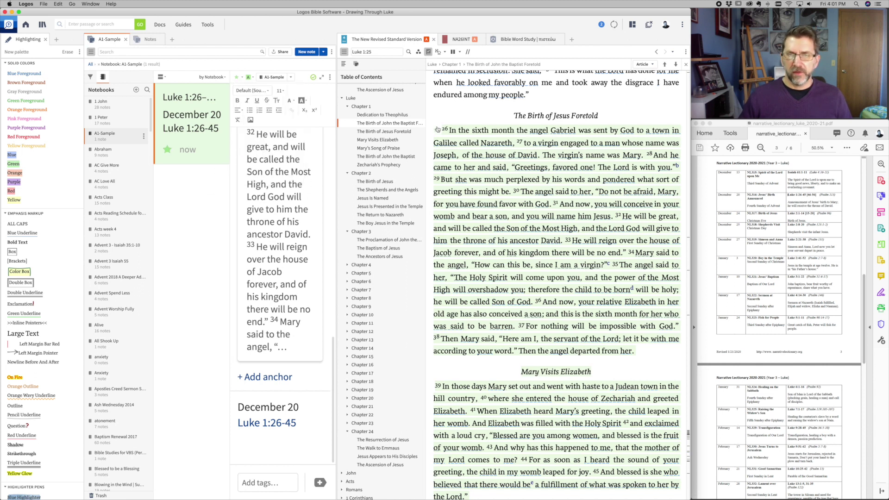
pyautogui.moveTo(436, 131)
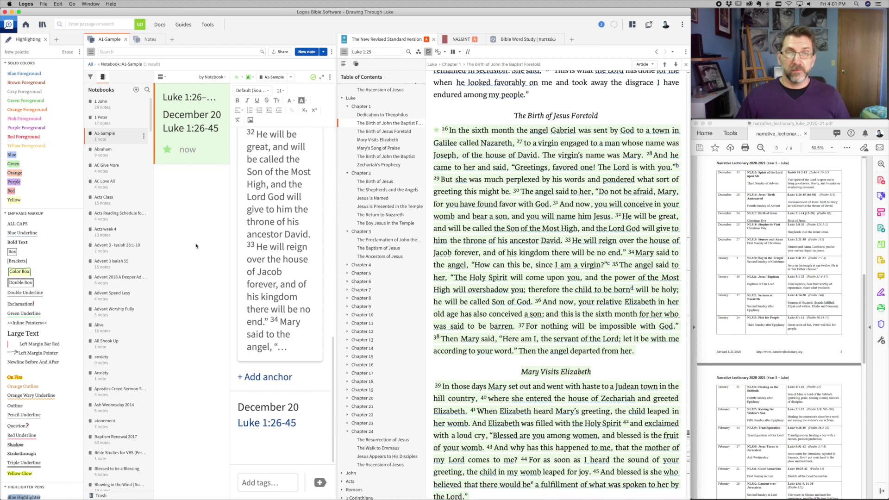
# Step: Select Luke 1:1-25 in the NRSV text and attach a new note to it in the A1-Sample notebook
pyautogui.scroll(5, 530, 203)
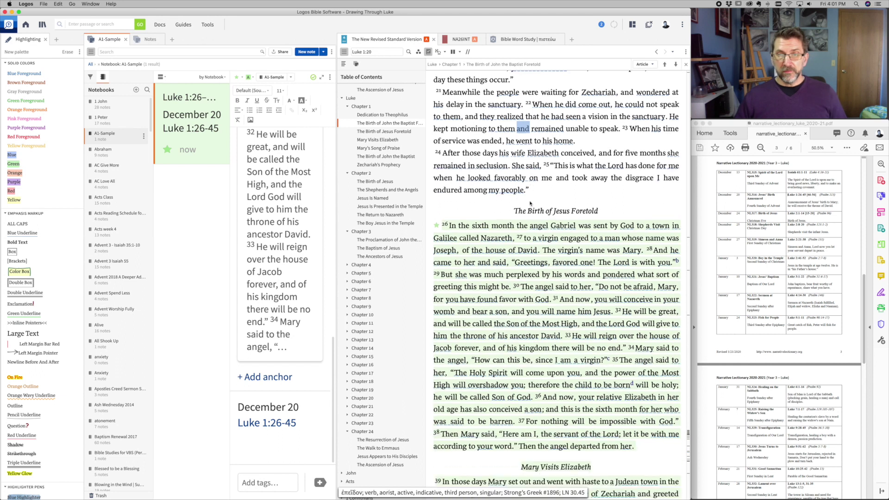
pyautogui.scroll(10, 530, 203)
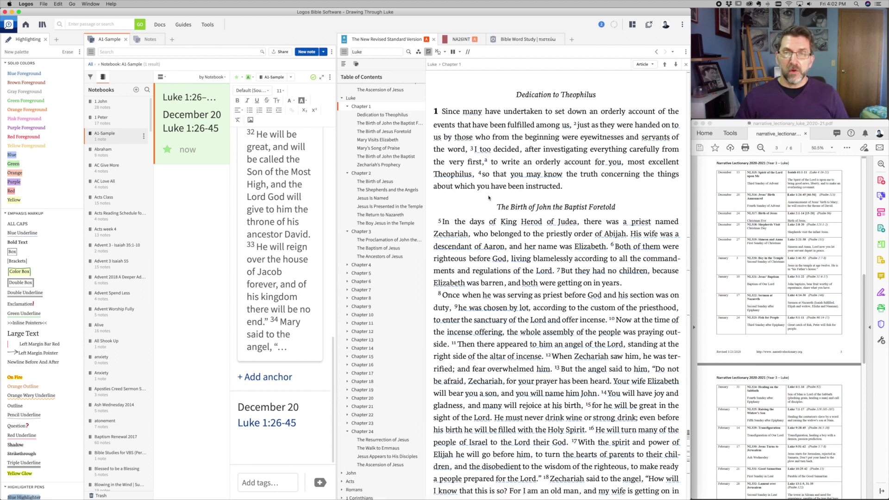
pyautogui.scroll(-3, 509, 189)
pyautogui.scroll(3, 486, 180)
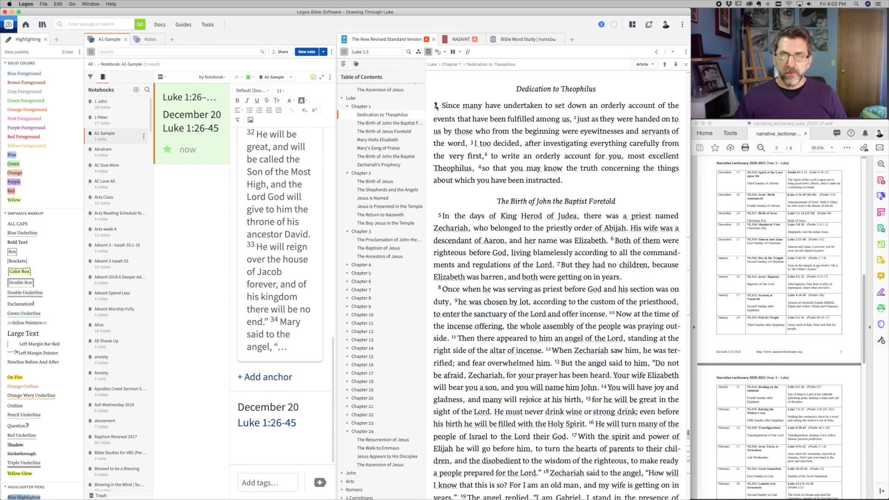
pyautogui.moveTo(435, 105); pyautogui.dragTo(546, 413)
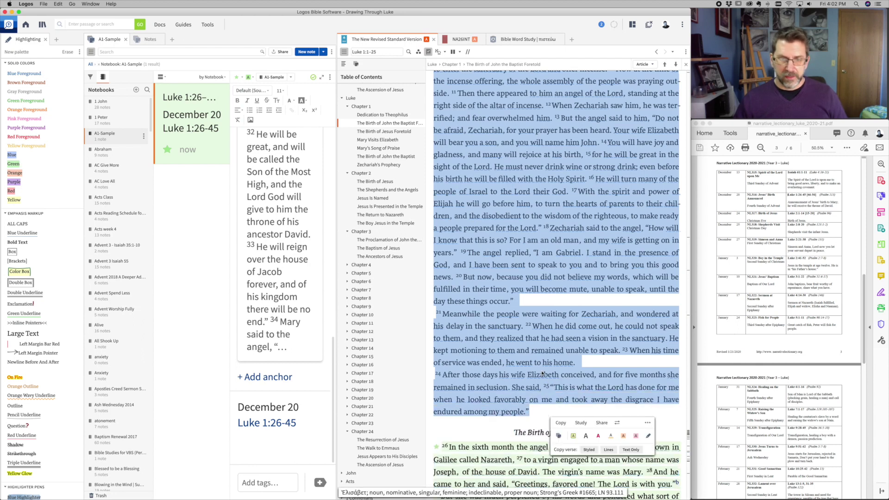
pyautogui.moveTo(542, 373)
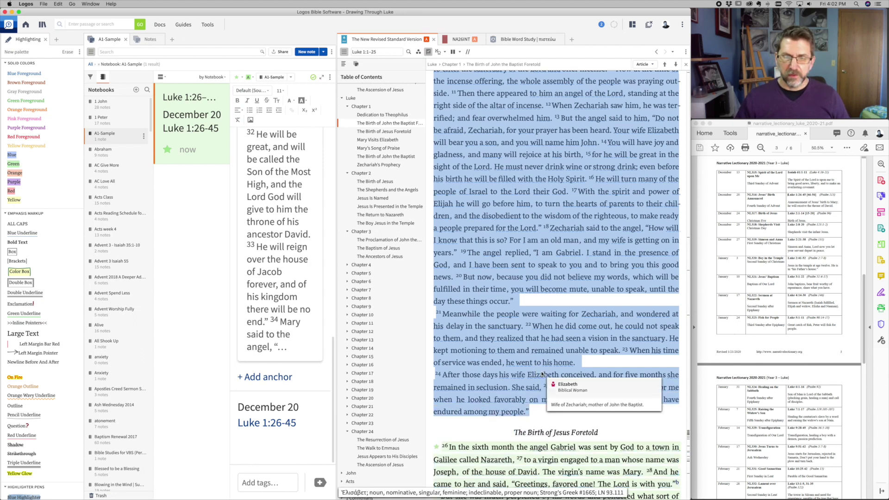
pyautogui.rightClick(544, 373)
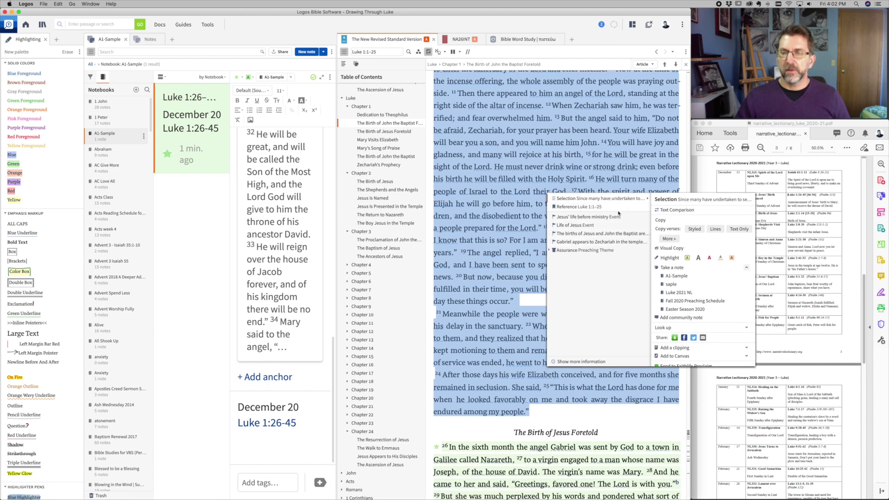
pyautogui.click(680, 278)
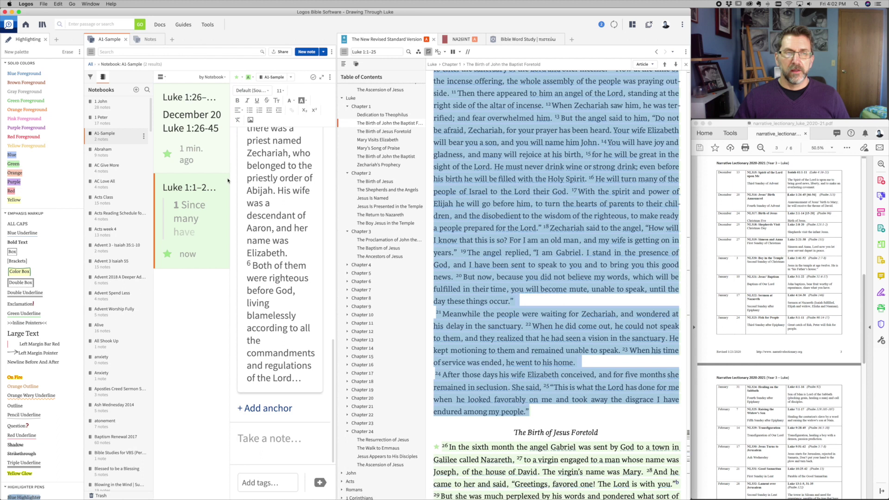
# Step: Set the Luke 1:1-25 note's color to orange and its icon to none
pyautogui.click(237, 77)
pyautogui.click(257, 168)
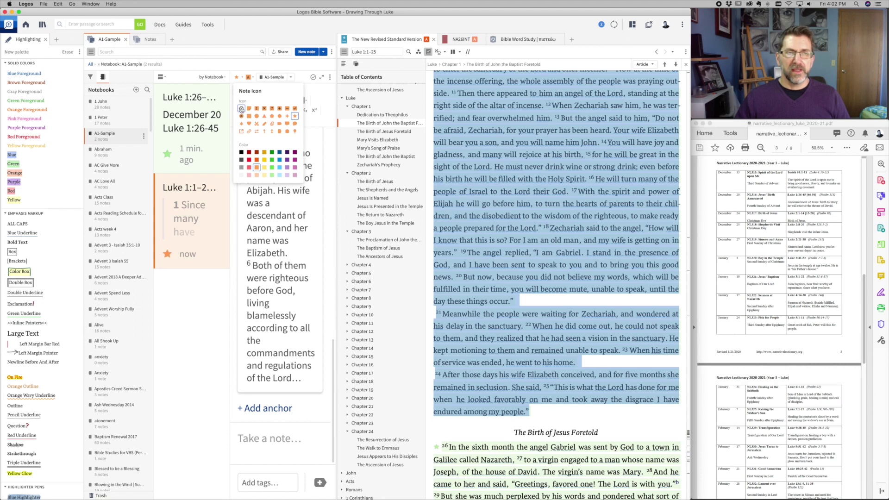
pyautogui.click(242, 109)
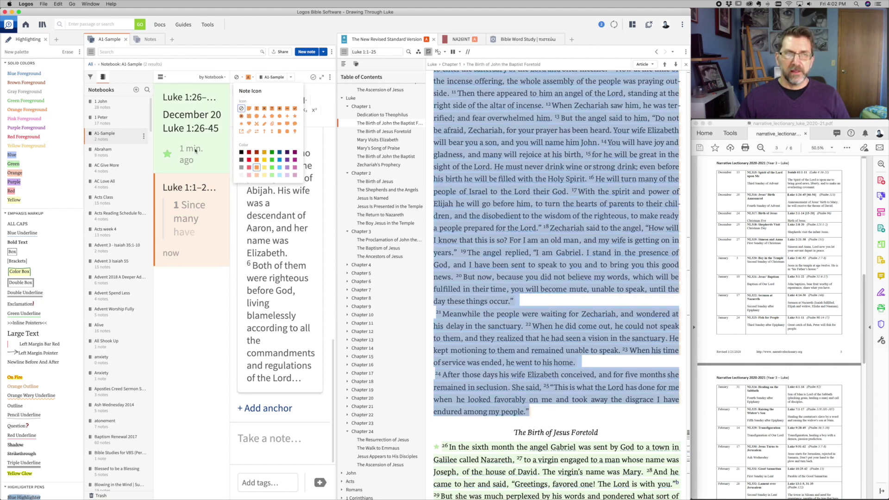
pyautogui.click(193, 219)
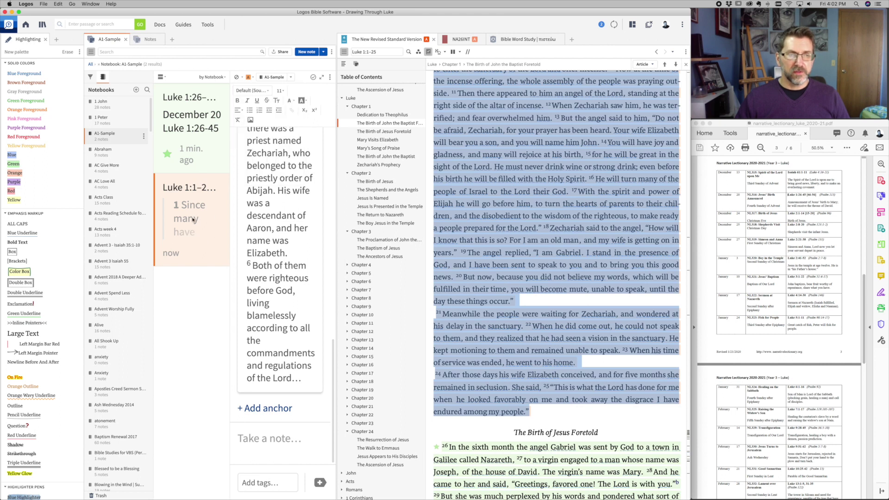
# Step: Move the Luke 1:1-25 note above the Luke 1:26-45 note in the notebook and reselect it
pyautogui.moveTo(187, 220); pyautogui.dragTo(188, 122)
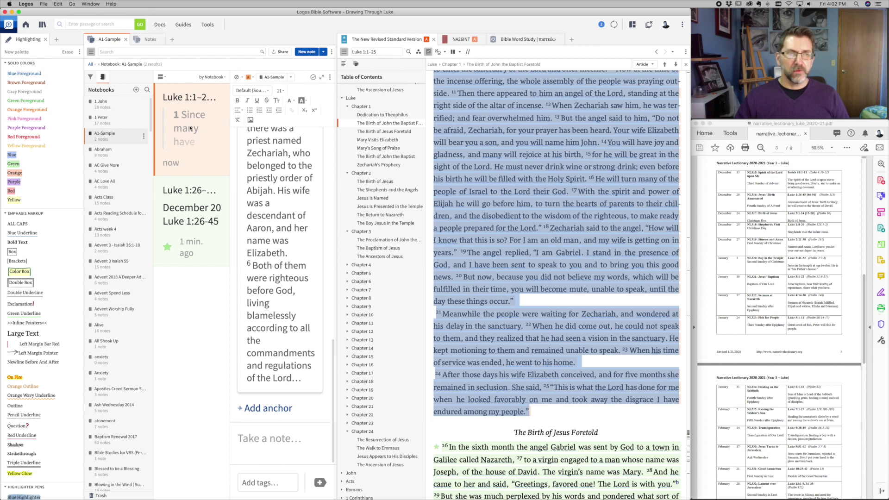
pyautogui.click(199, 209)
pyautogui.click(198, 152)
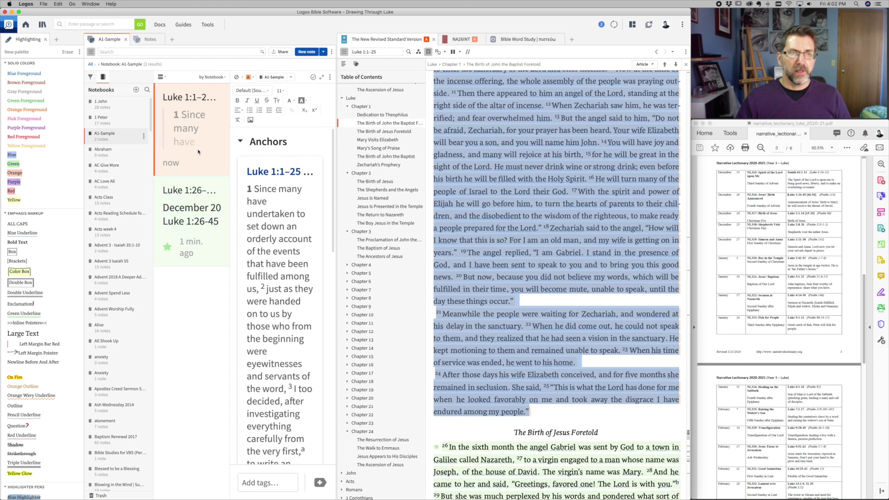
# Step: Follow the note's Luke 1:1-25 anchor link and compare the highlighting across Luke 1:1-25 and Luke 1:26-45
pyautogui.moveTo(264, 174)
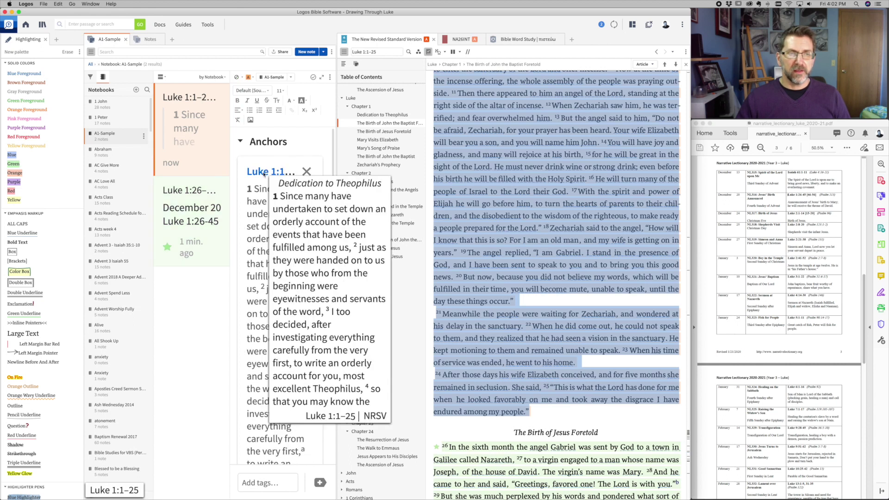
pyautogui.click(264, 173)
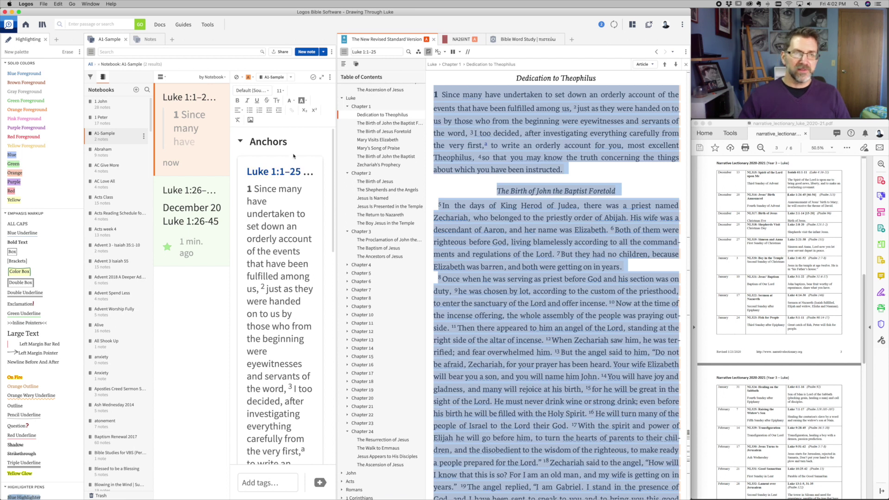
pyautogui.scroll(-1, 313, 177)
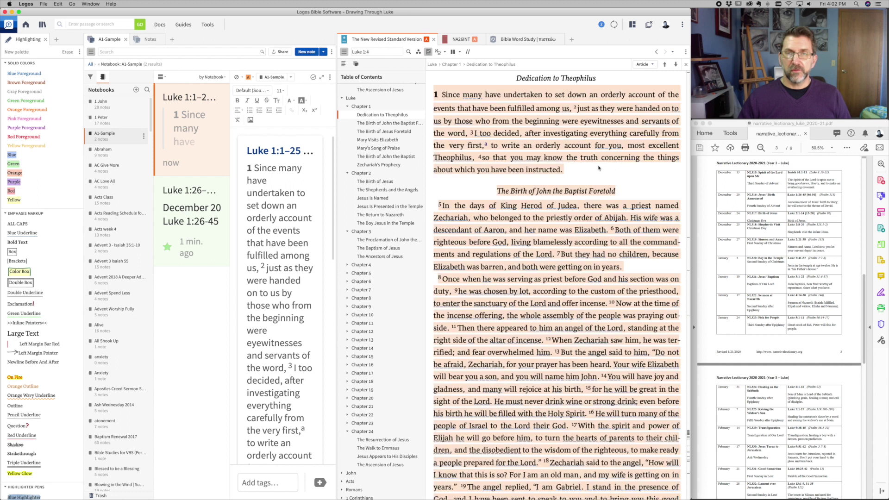
pyautogui.scroll(-5, 528, 138)
pyautogui.scroll(-8, 528, 138)
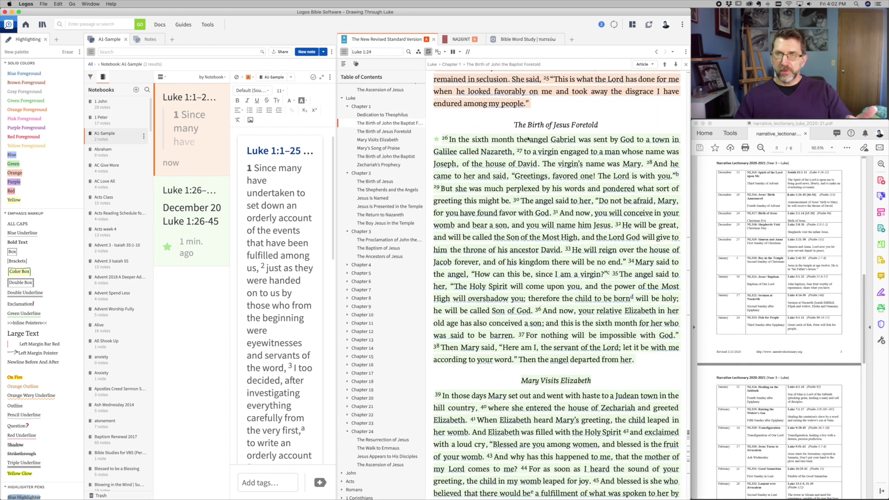
pyautogui.scroll(-3, 528, 138)
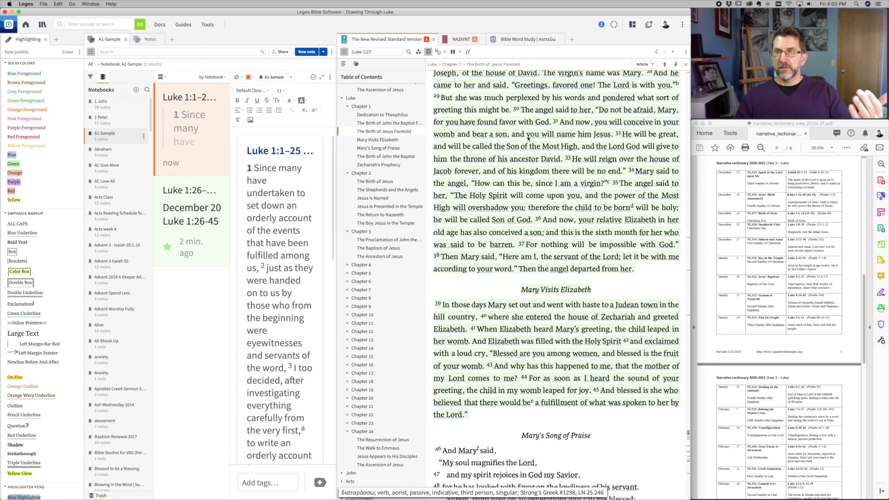
pyautogui.scroll(-2, 528, 138)
pyautogui.scroll(11, 528, 138)
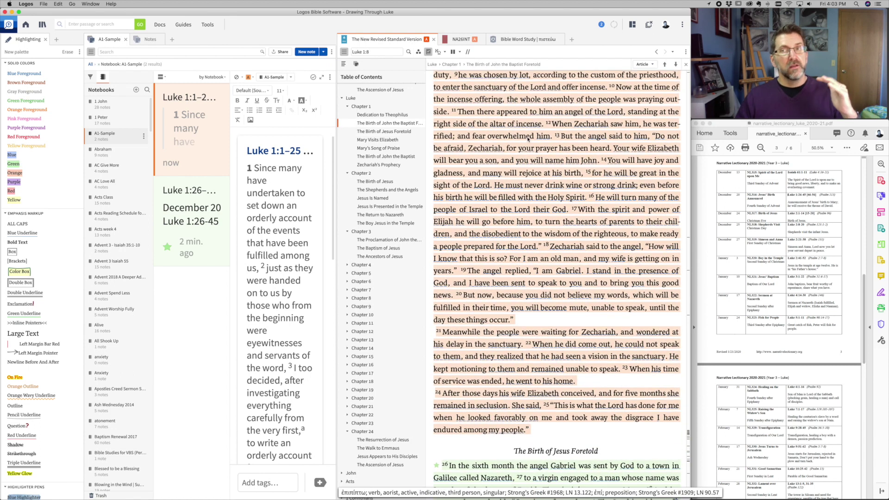
pyautogui.scroll(-2, 285, 341)
# Step: Enter "NON-NL" and the reference "Luke 1:1-25" on two lines in the body of the Luke 1:1-25 note
pyautogui.scroll(-18, 286, 341)
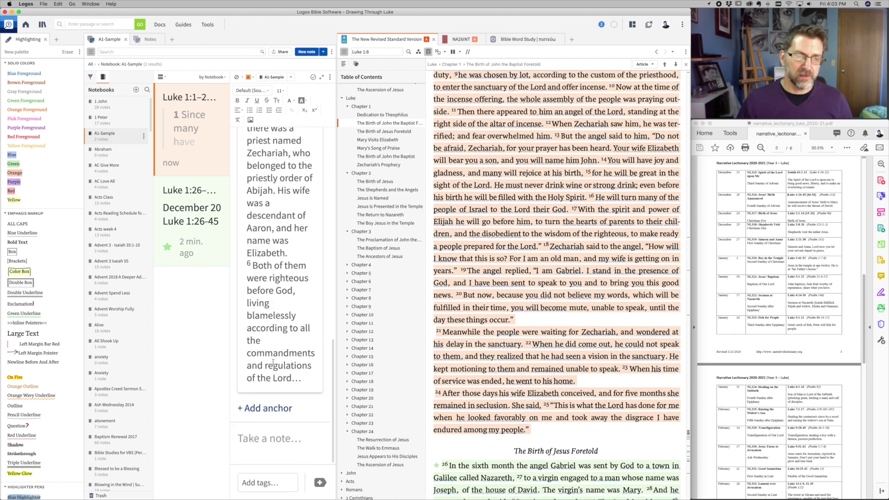
pyautogui.click(257, 441)
pyautogui.write('NON-NL ')
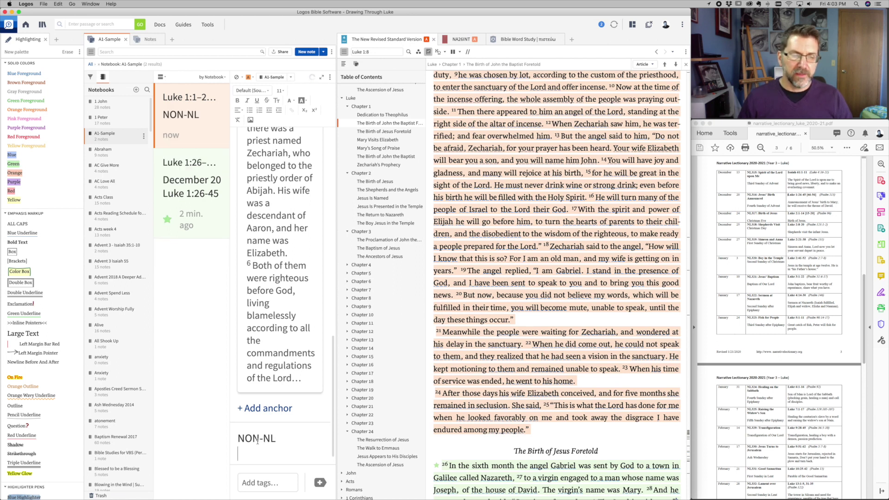
pyautogui.write('Luke 1:1')
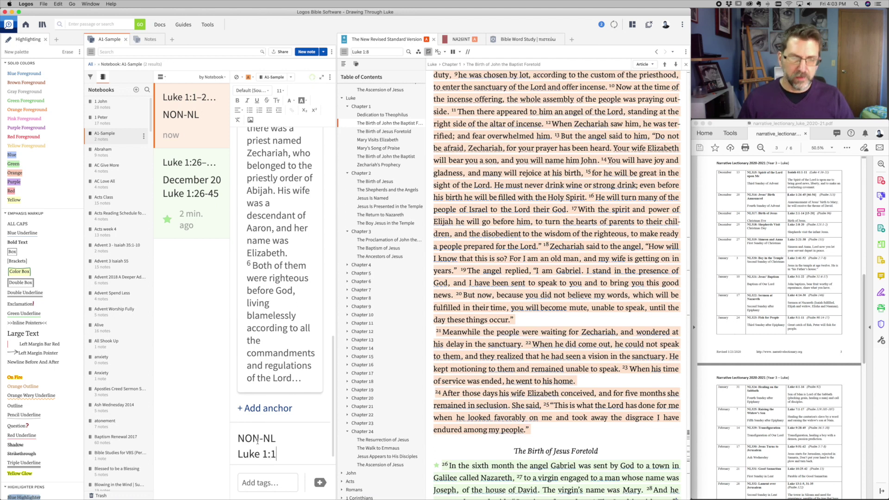
pyautogui.write('-25')
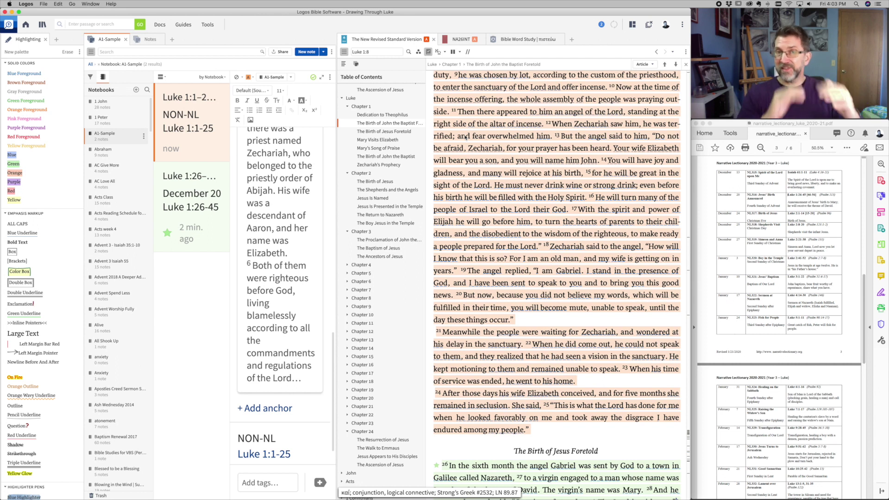
# Step: Highlight the phrase "to enter the sanctuary of the Lord" in Luke 1:9 with the Color Box style
pyautogui.scroll(8, 542, 170)
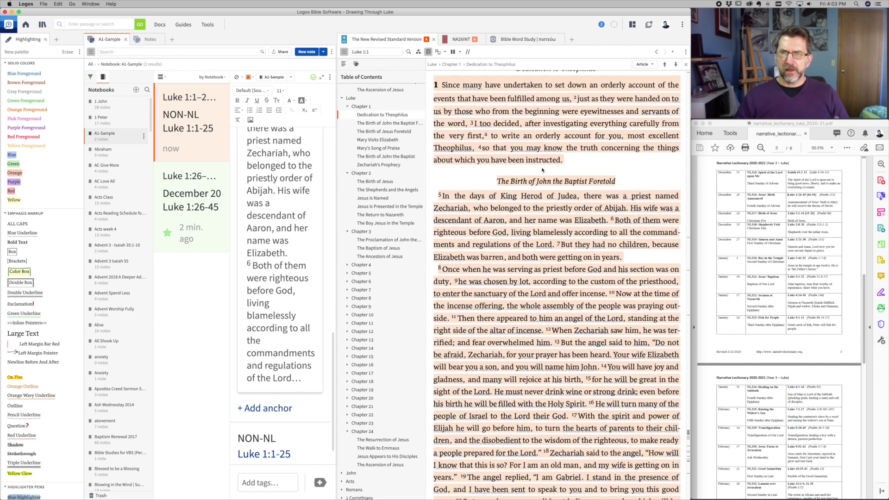
pyautogui.scroll(5, 542, 170)
pyautogui.scroll(-4, 543, 170)
pyautogui.scroll(-2, 542, 172)
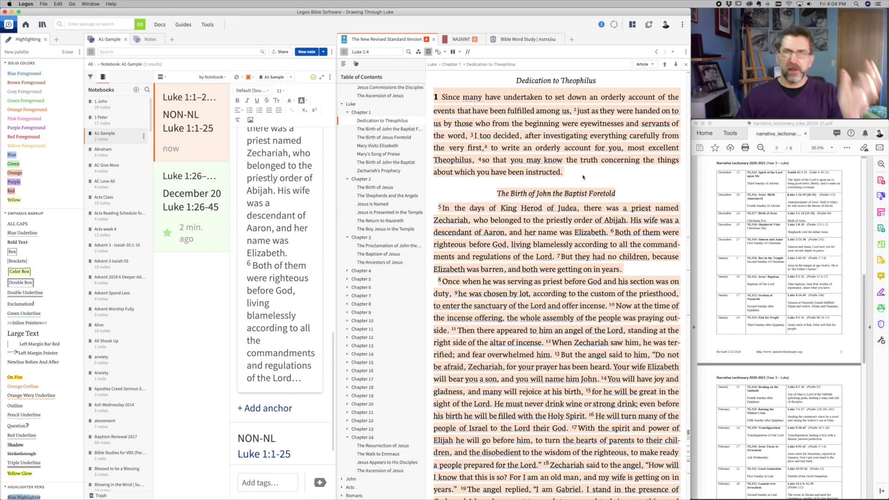
pyautogui.scroll(-5, 577, 180)
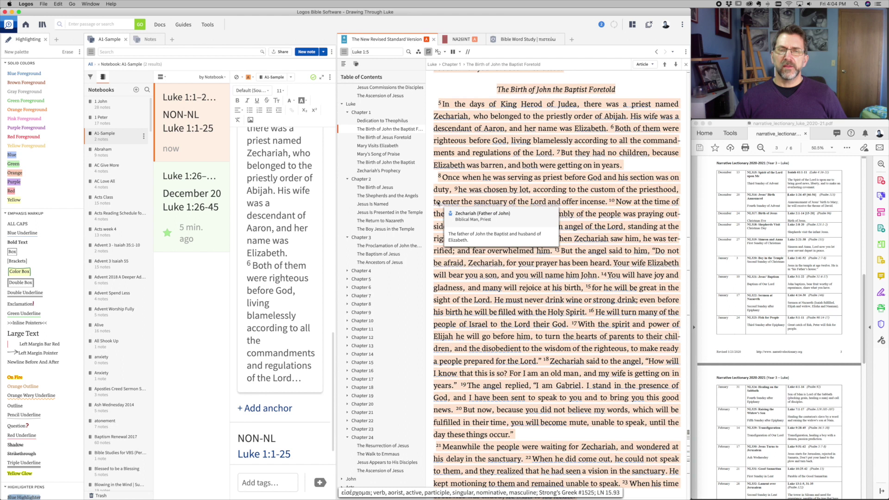
pyautogui.moveTo(435, 203); pyautogui.dragTo(542, 204)
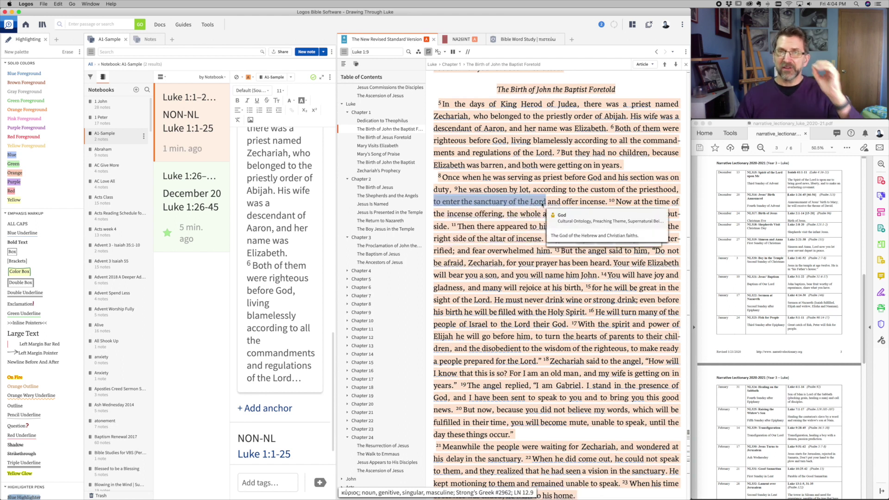
pyautogui.rightClick(542, 204)
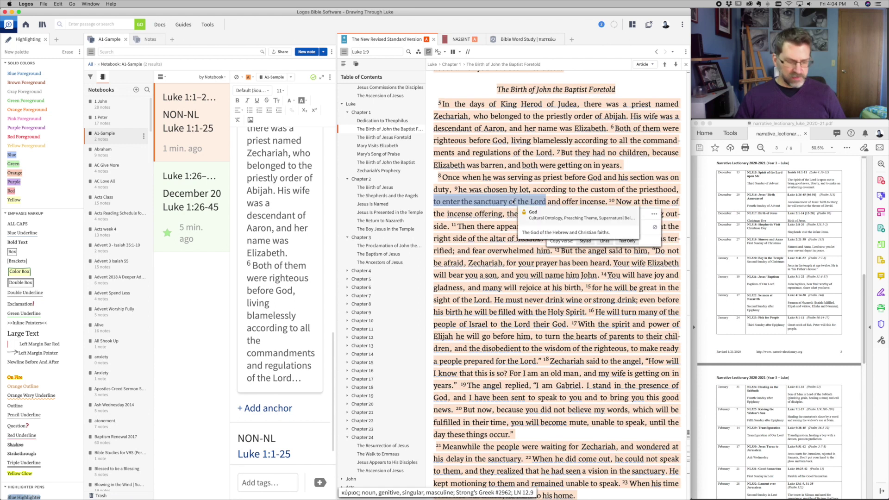
pyautogui.rightClick(514, 202)
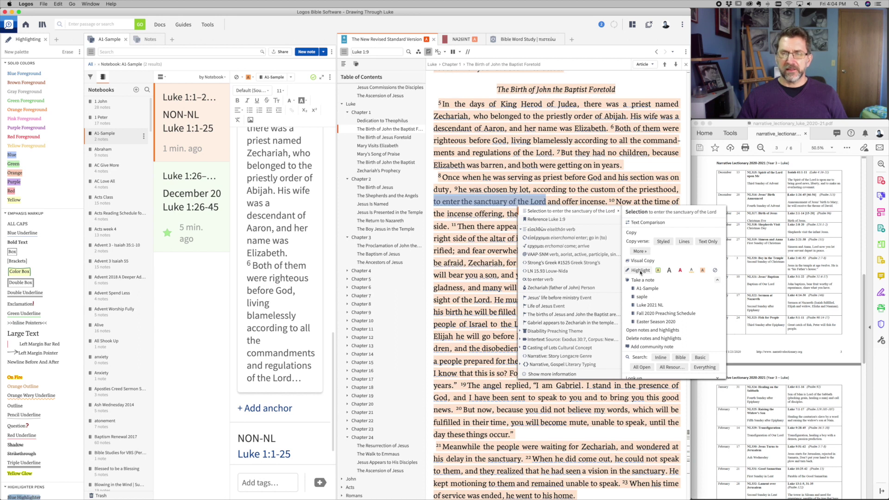
pyautogui.click(640, 271)
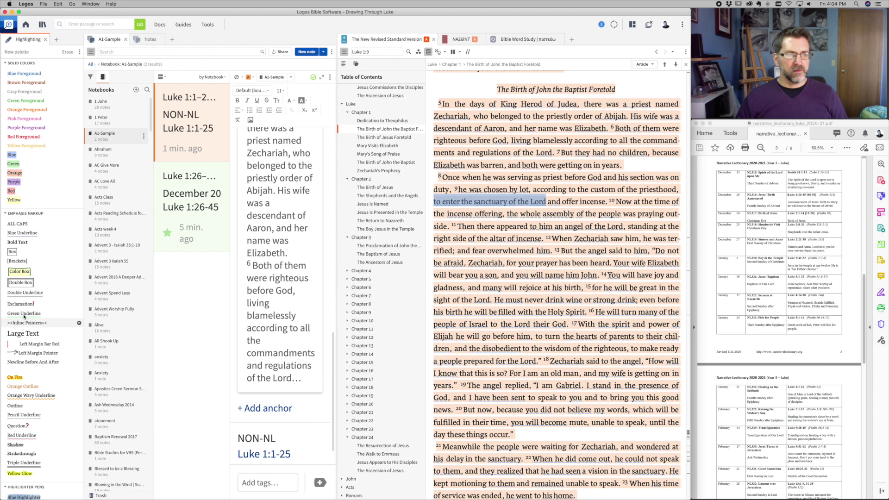
pyautogui.click(21, 272)
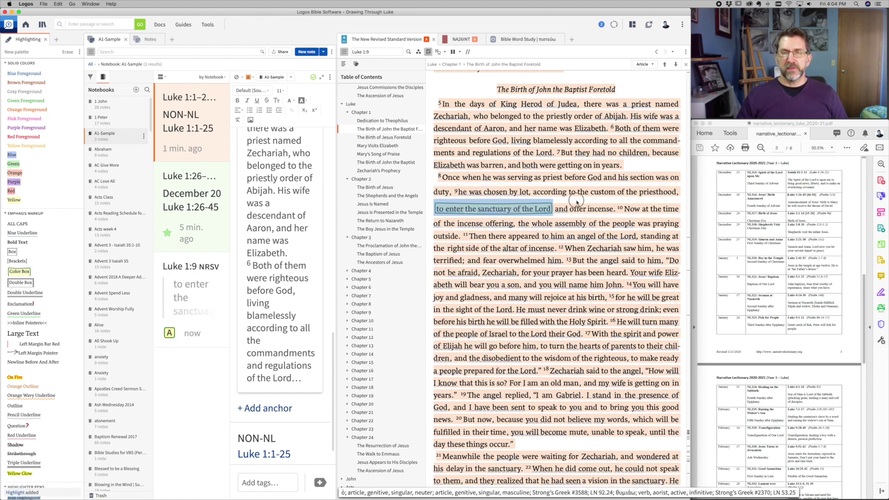
pyautogui.doubleClick(577, 207)
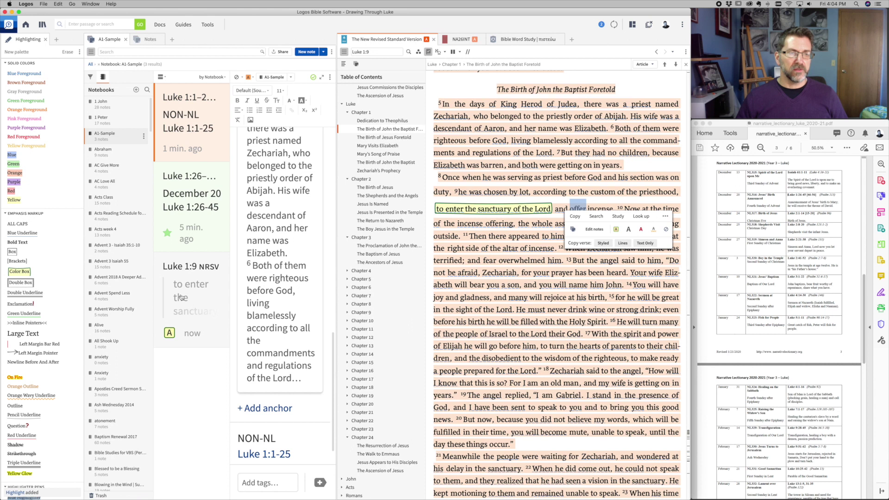
# Step: Move the Luke 1:9 highlight note above the Luke 1:1-25 note and reselect the Luke 1:1-25 note
pyautogui.moveTo(192, 290); pyautogui.dragTo(189, 133)
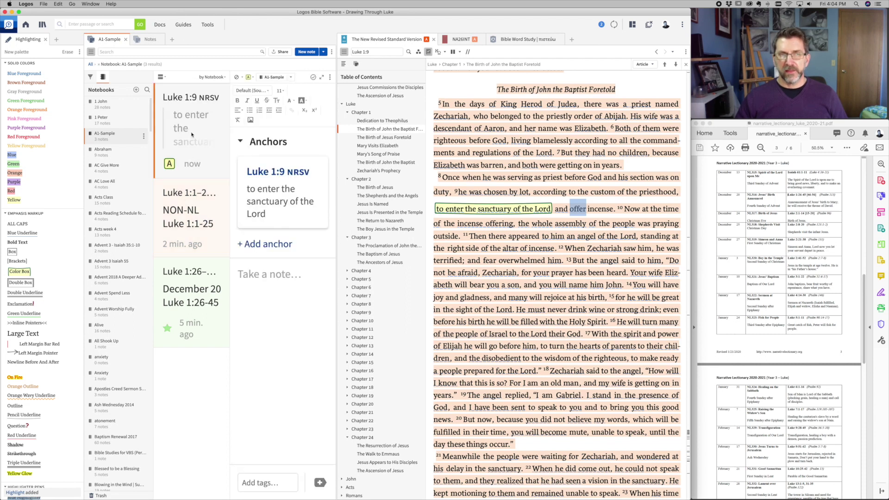
pyautogui.click(202, 205)
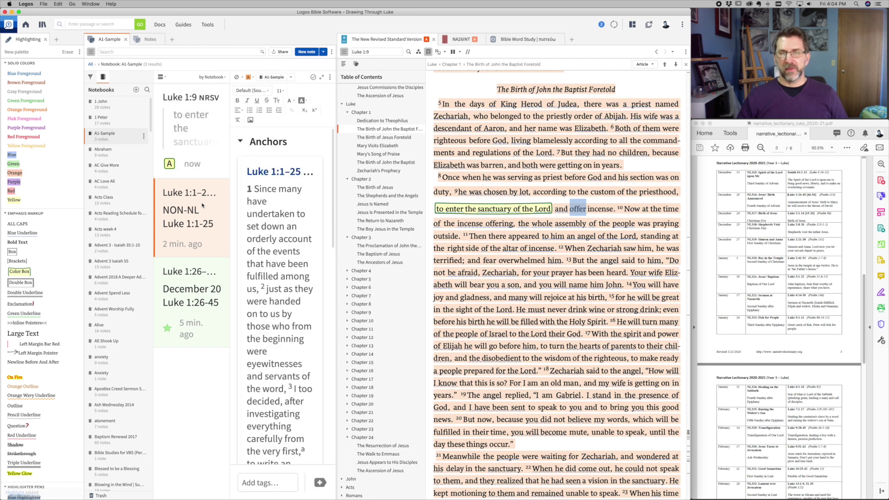
# Step: Highlight the phrase "he went to his home" in Luke 1:23 with the same Color Box style
pyautogui.scroll(-6, 521, 237)
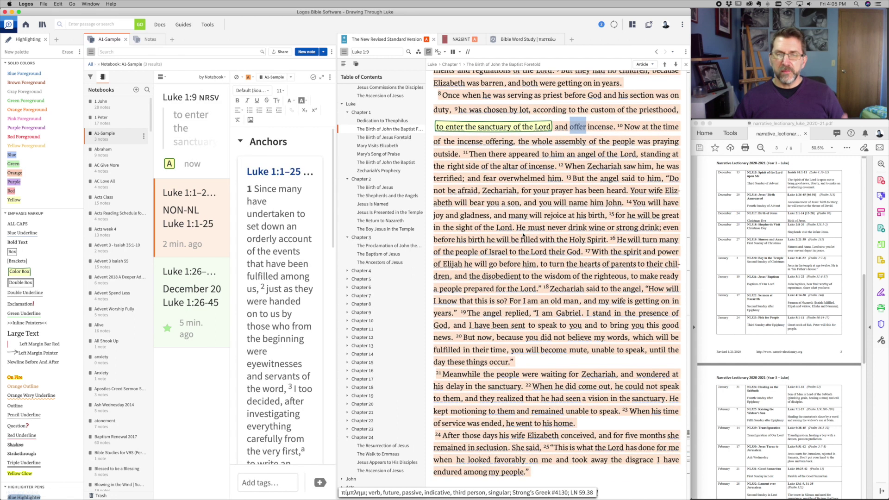
pyautogui.scroll(-2, 523, 236)
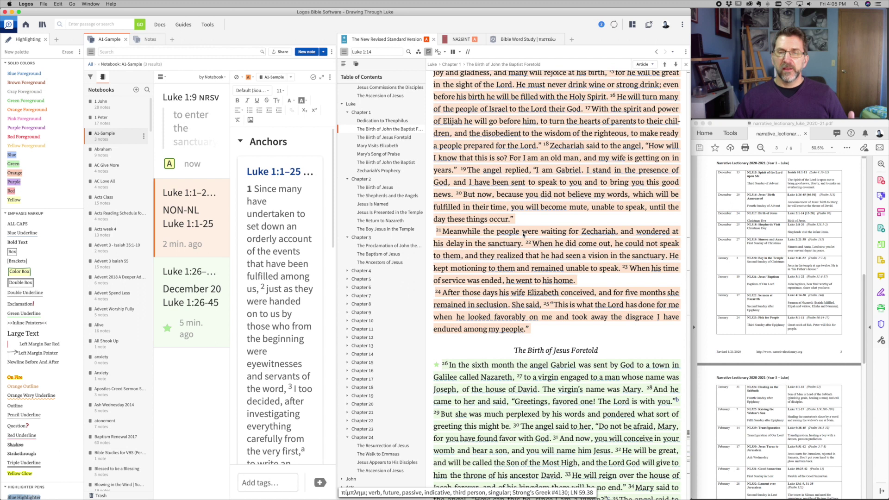
pyautogui.click(608, 279)
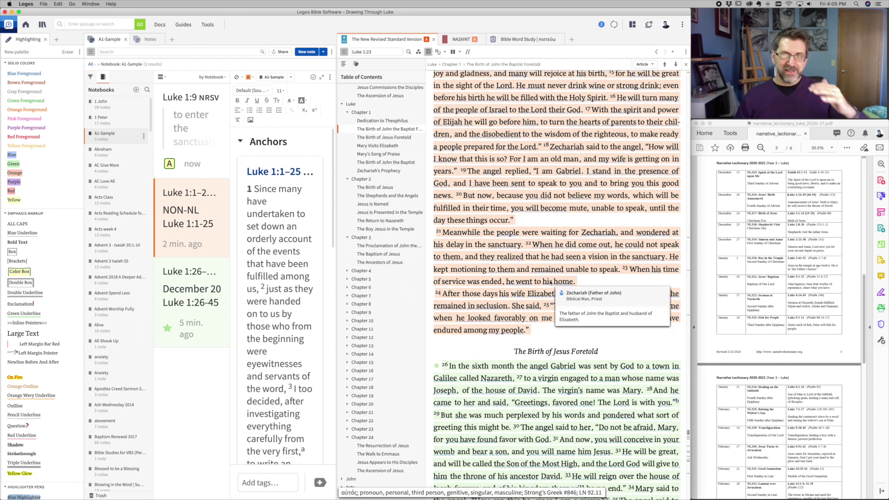
pyautogui.moveTo(510, 283); pyautogui.dragTo(569, 281)
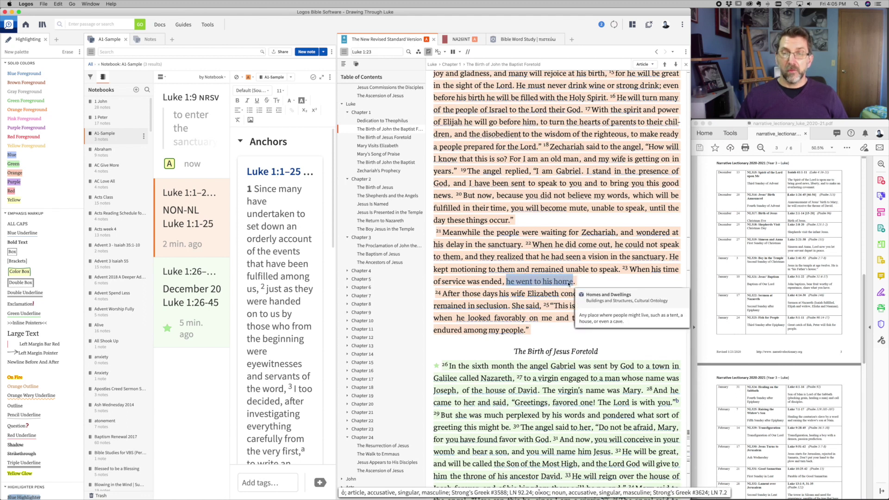
pyautogui.rightClick(565, 284)
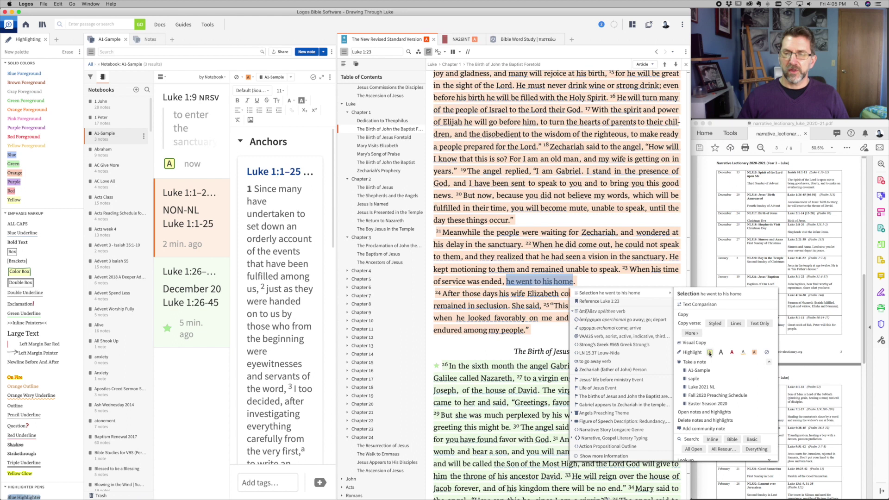
pyautogui.click(710, 353)
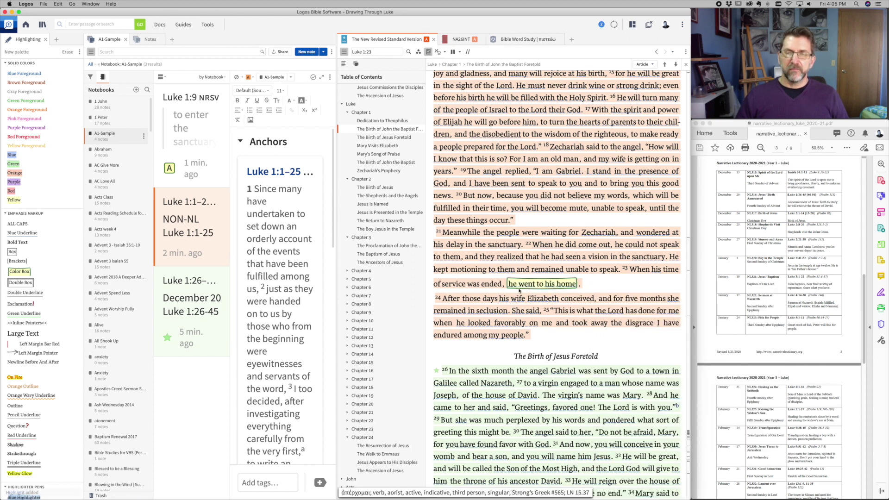
pyautogui.moveTo(554, 286)
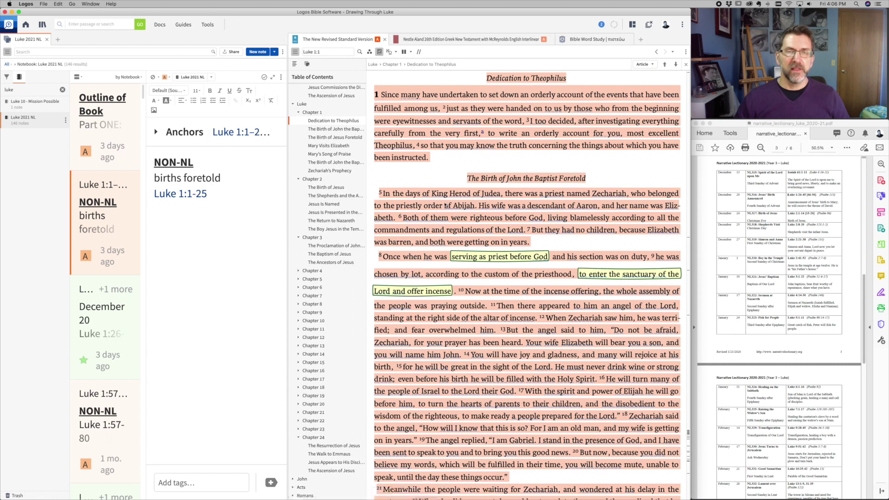
# Step: Examine the passage colors and boxed place phrases from Luke 1 to Luke 4 with the Luke 2021 NL notebook open
pyautogui.scroll(-5, 445, 204)
pyautogui.scroll(-10, 445, 204)
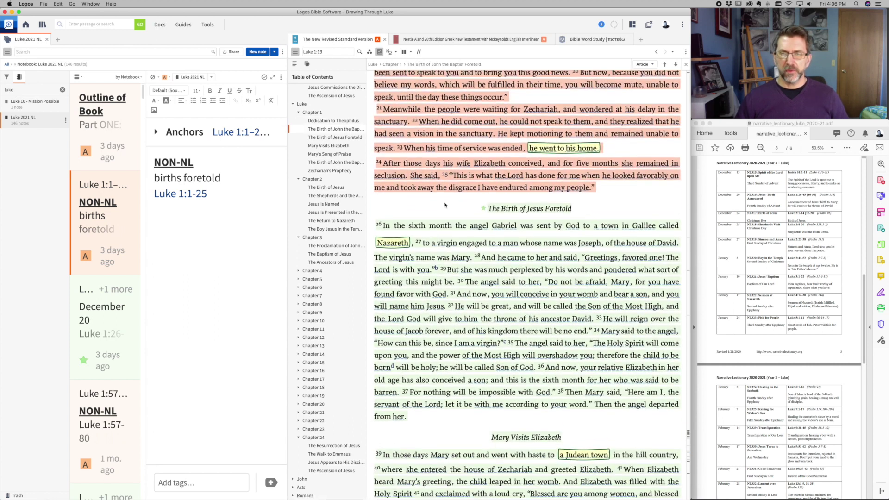
pyautogui.scroll(-7, 445, 205)
pyautogui.scroll(9, 445, 185)
pyautogui.scroll(-2, 446, 162)
pyautogui.scroll(-1, 447, 172)
pyautogui.scroll(-10, 447, 172)
pyautogui.scroll(-14, 447, 172)
pyautogui.scroll(-9, 448, 172)
pyautogui.scroll(-3, 448, 172)
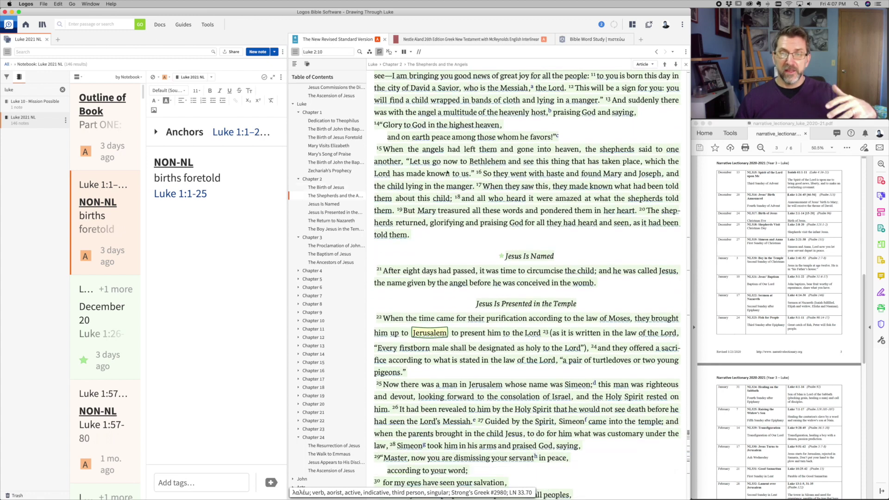
pyautogui.scroll(-15, 447, 172)
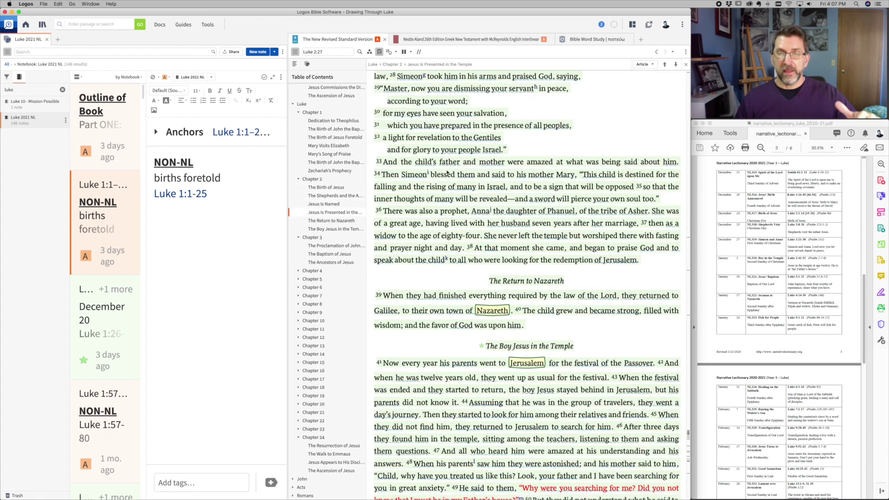
pyautogui.scroll(-20, 447, 172)
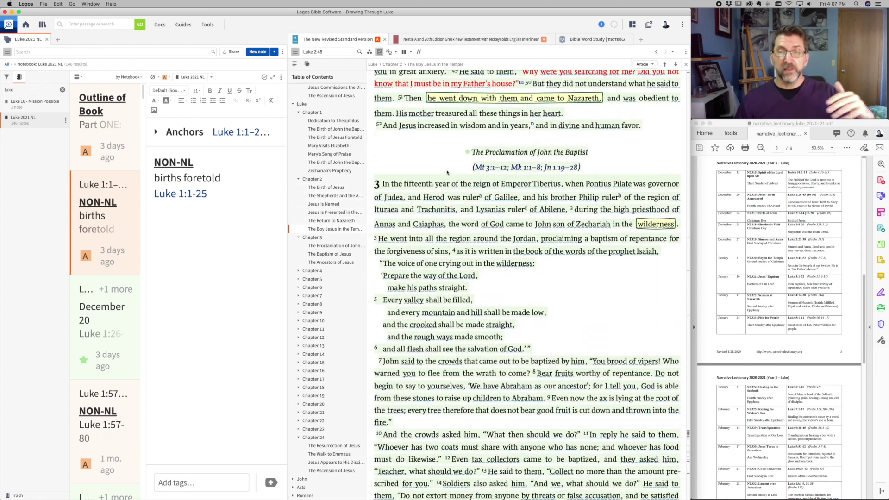
pyautogui.scroll(-20, 447, 172)
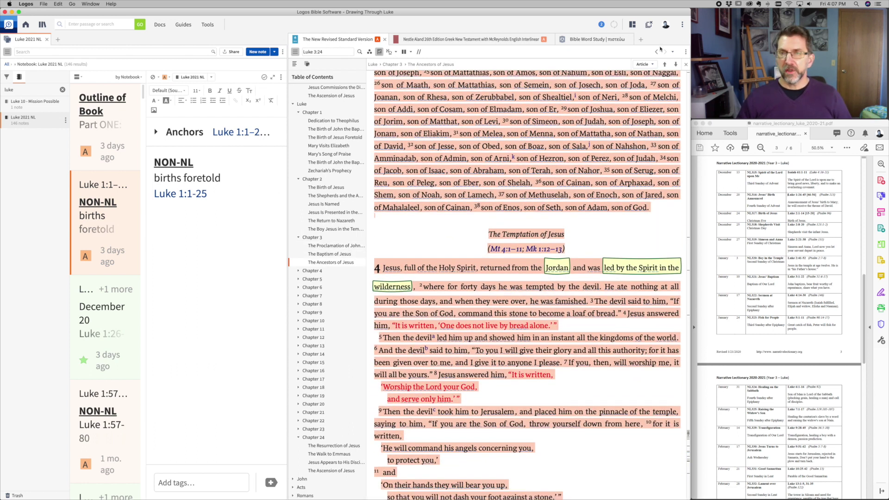
# Step: Display the New Revised Standard Version text in four columns
pyautogui.click(685, 52)
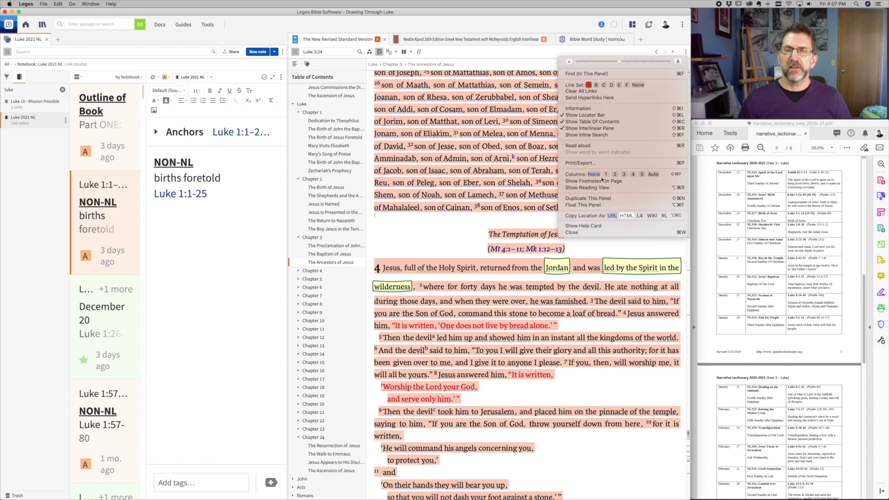
pyautogui.click(632, 175)
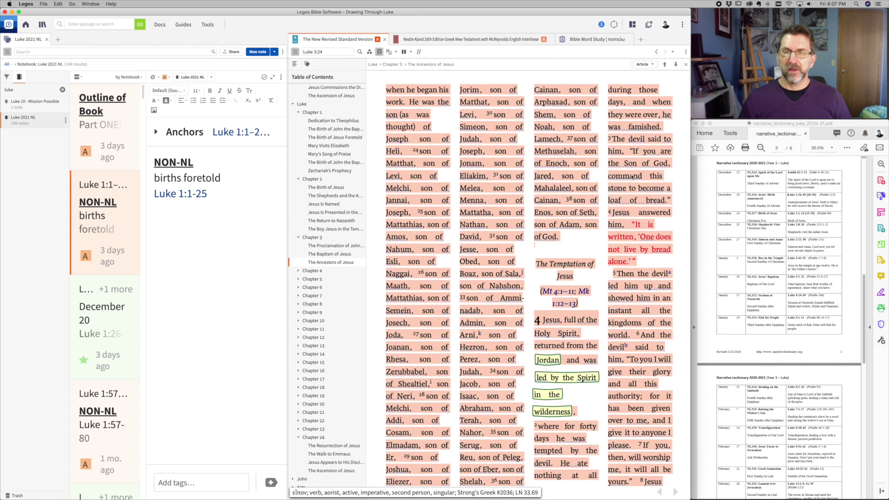
# Step: Reduce the text size of the New Revised Standard Version and hide its table of contents
pyautogui.click(685, 52)
pyautogui.click(570, 62)
pyautogui.click(569, 62)
pyautogui.click(569, 62)
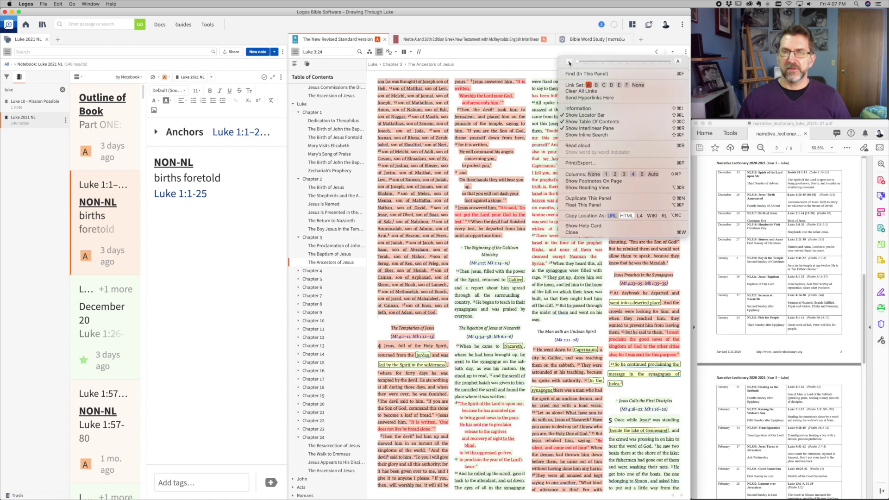
pyautogui.click(529, 59)
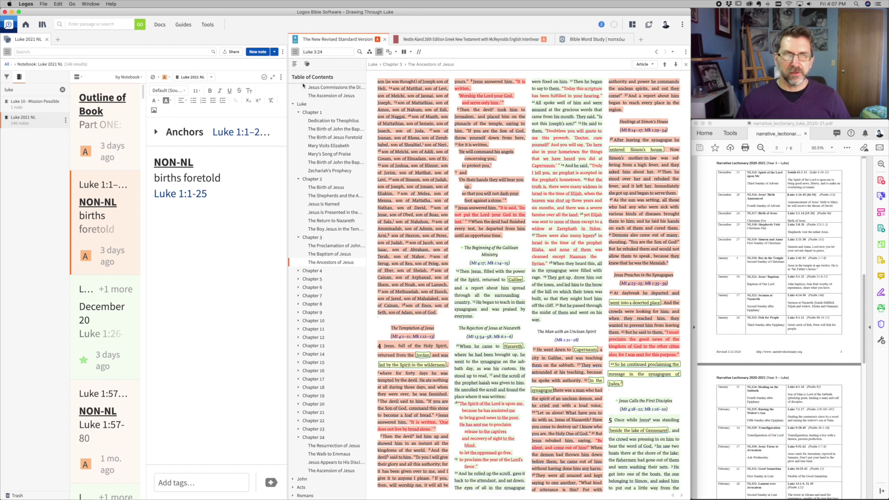
pyautogui.click(294, 54)
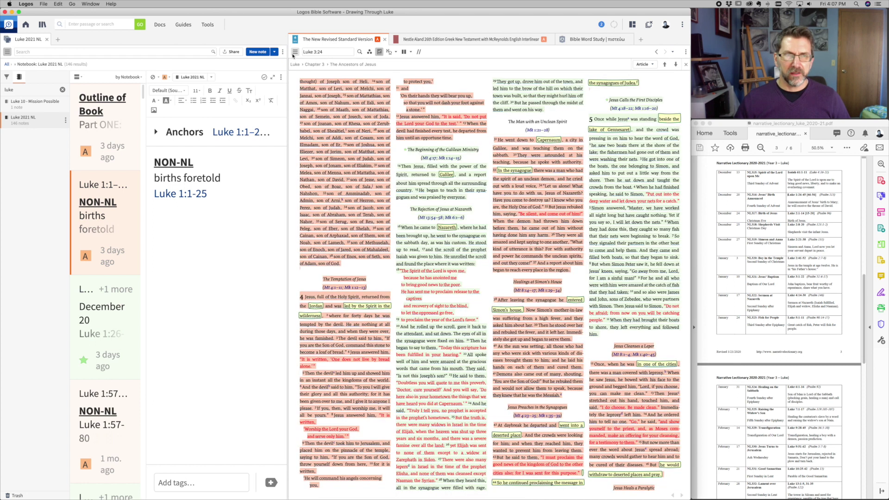
# Step: Examine the green and orange passage highlighting and boxed phrases across Luke 5 to 24 in the four-column view
pyautogui.scroll(-10, 555, 163)
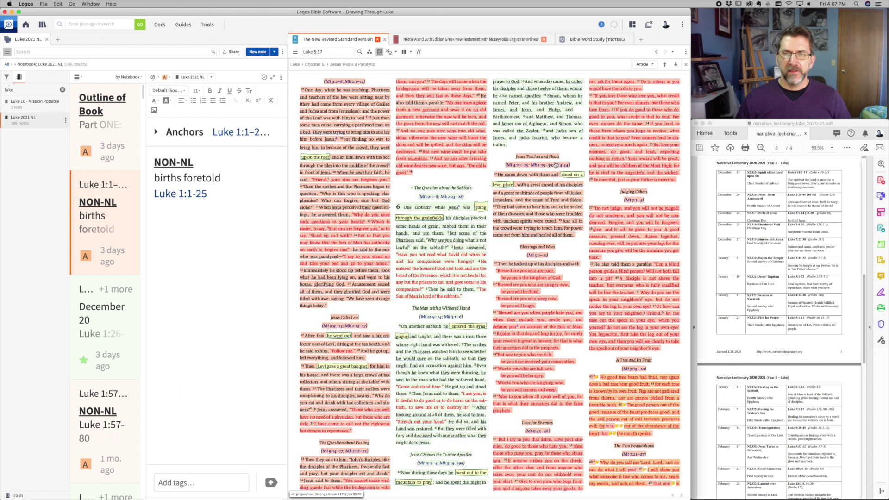
pyautogui.scroll(-15, 555, 163)
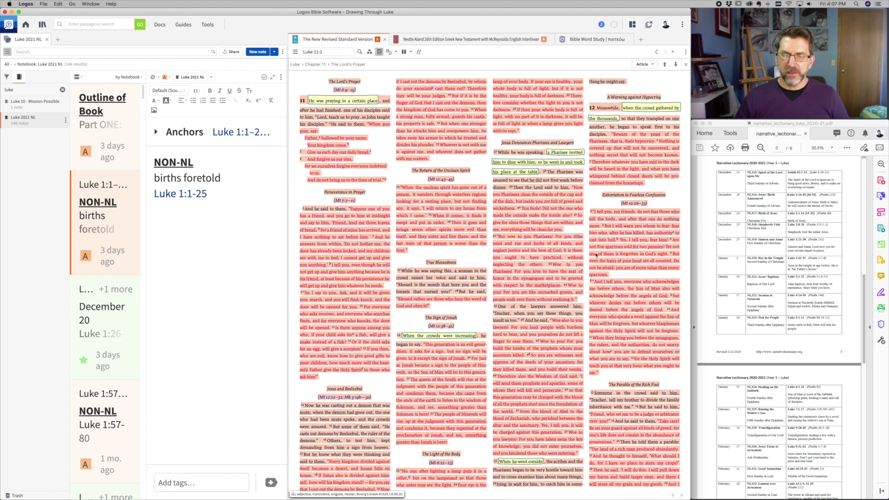
pyautogui.scroll(-5, 611, 365)
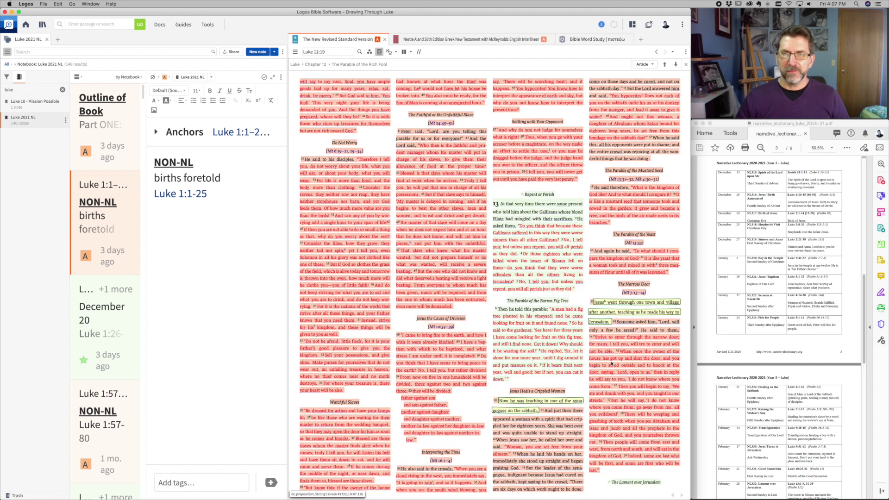
pyautogui.scroll(-15, 611, 364)
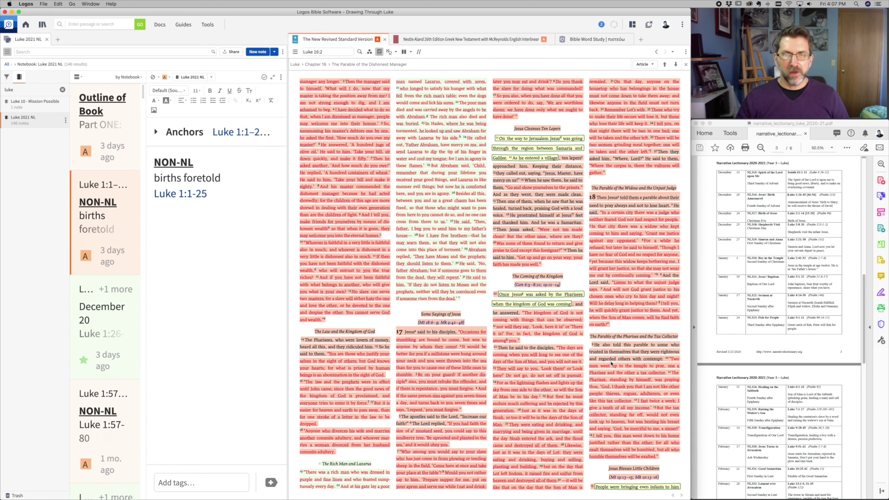
pyautogui.scroll(-5, 611, 365)
pyautogui.scroll(-3, 611, 365)
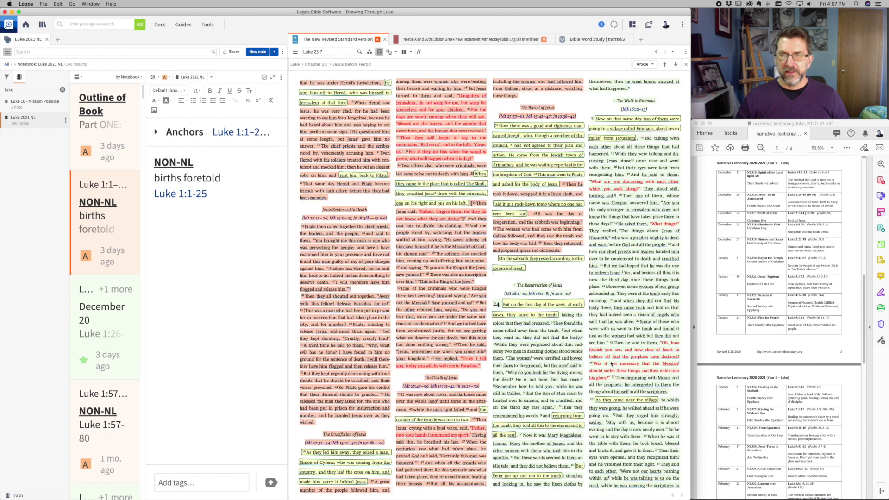
pyautogui.scroll(4, 611, 365)
pyautogui.scroll(7, 611, 364)
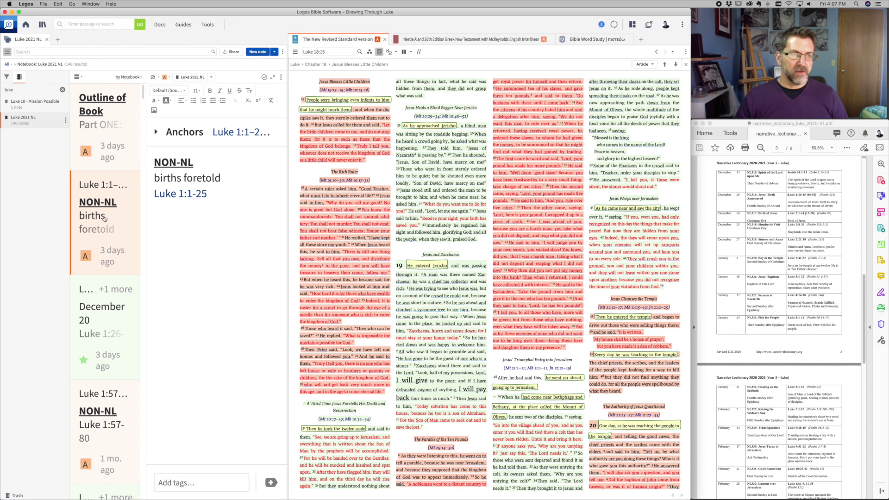
pyautogui.scroll(-3, 105, 218)
pyautogui.scroll(3, 105, 218)
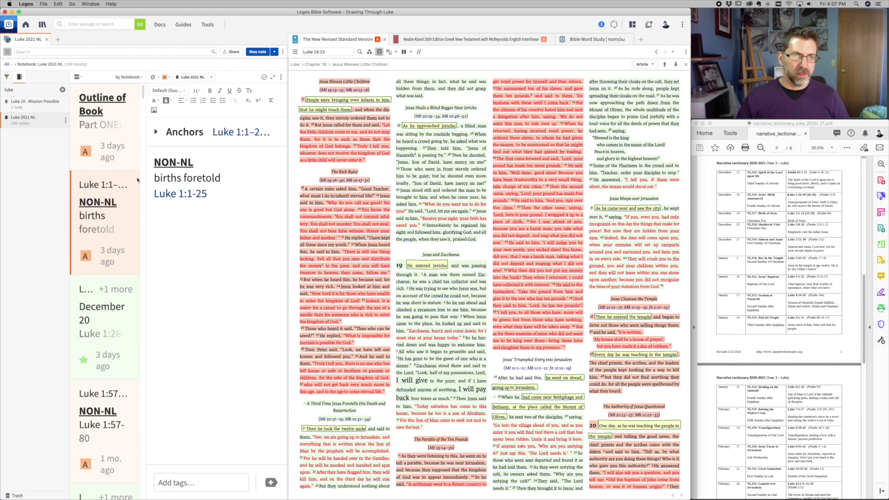
# Step: Expand the anchors of the NON-NL births foretold note and go to its Luke 1:1–25 passage
pyautogui.click(231, 133)
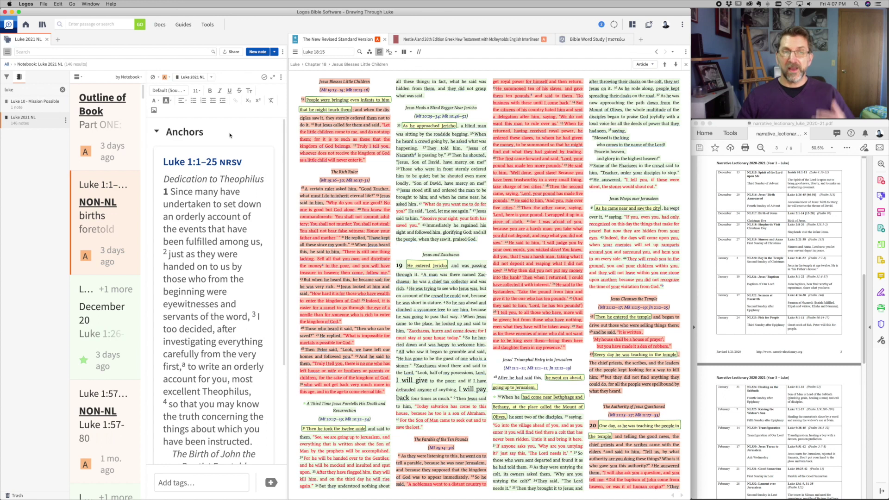
pyautogui.click(184, 163)
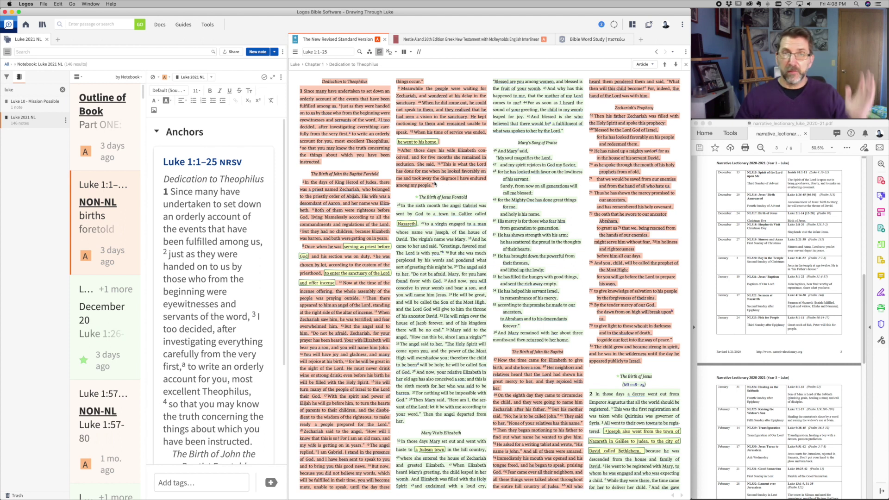
# Step: Open the Outline of Book note and follow its Part TWO reference, Luke 4:14-9:50, to examine the boxed place names at its start
pyautogui.click(97, 134)
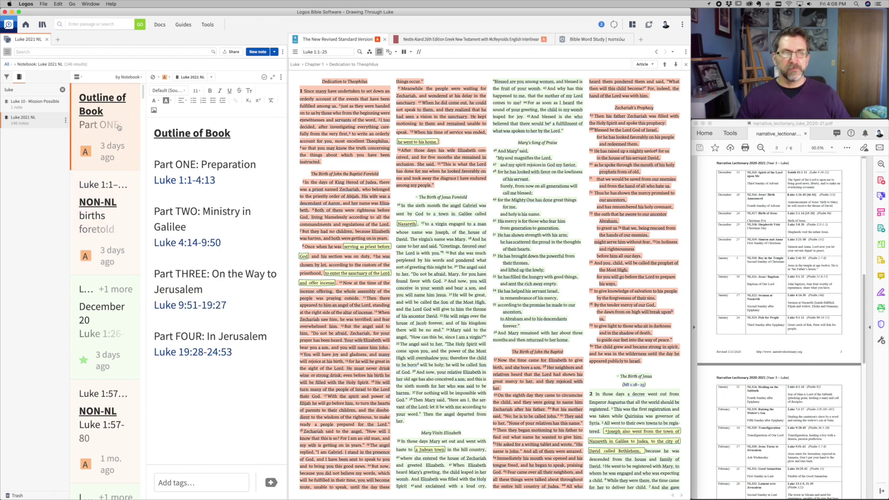
pyautogui.click(259, 163)
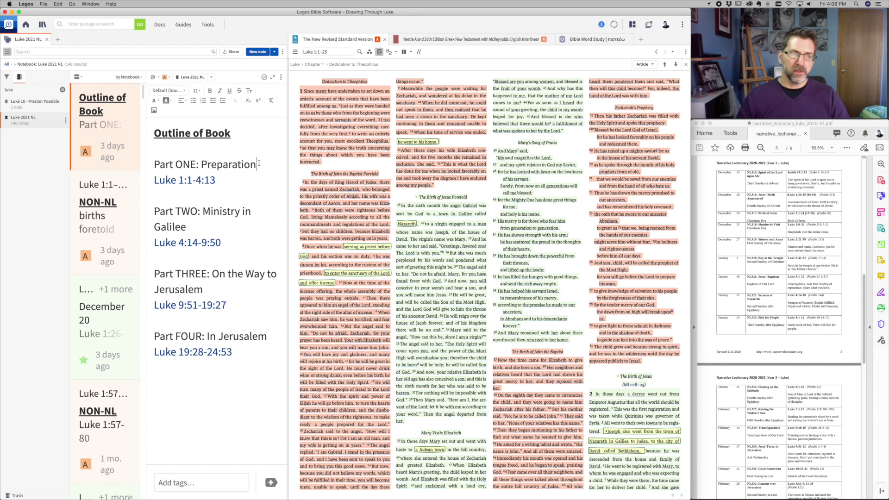
pyautogui.moveTo(171, 185)
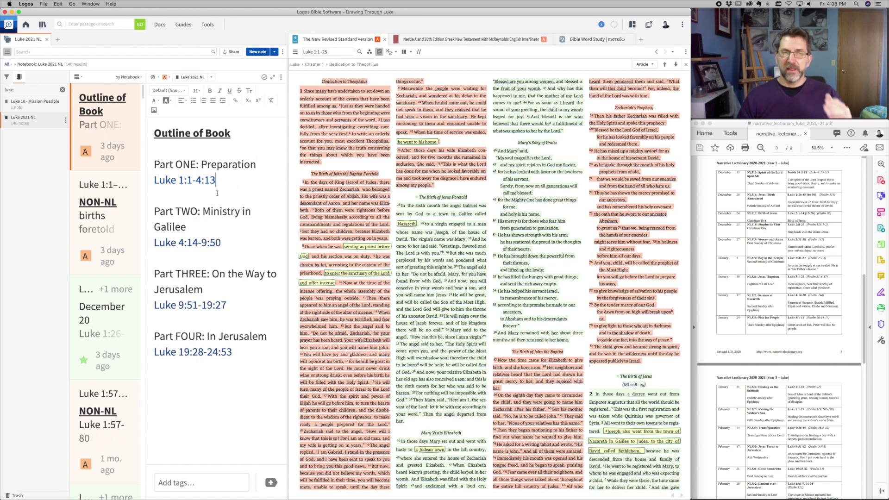
pyautogui.click(180, 190)
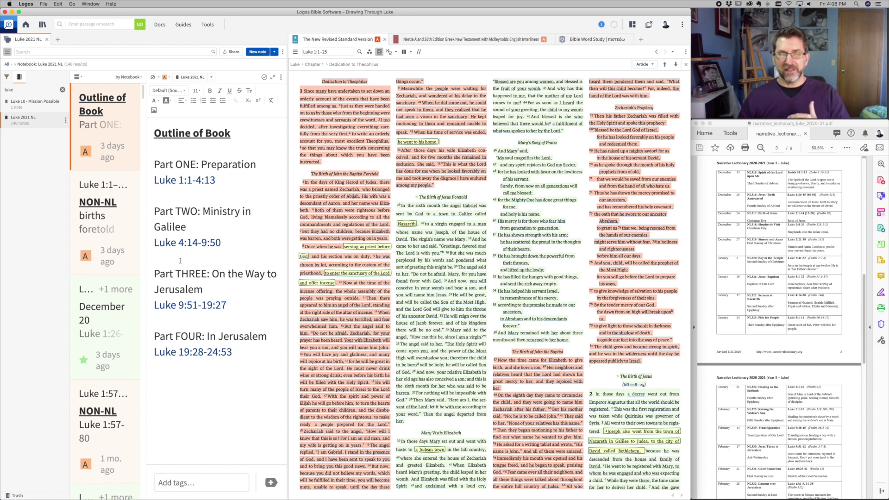
pyautogui.moveTo(183, 246)
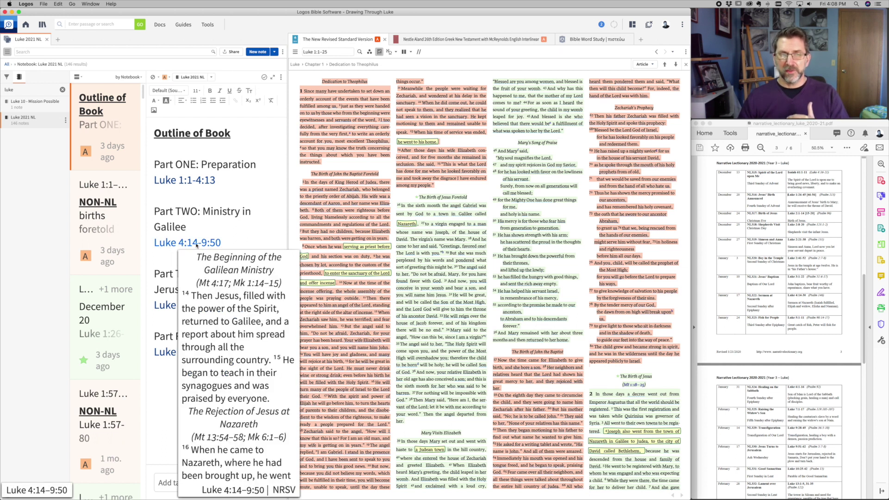
pyautogui.click(165, 246)
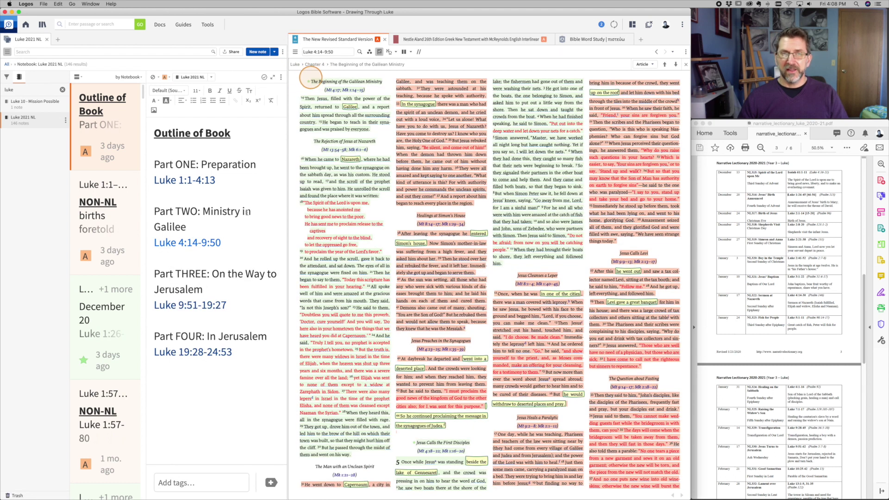
pyautogui.moveTo(309, 84)
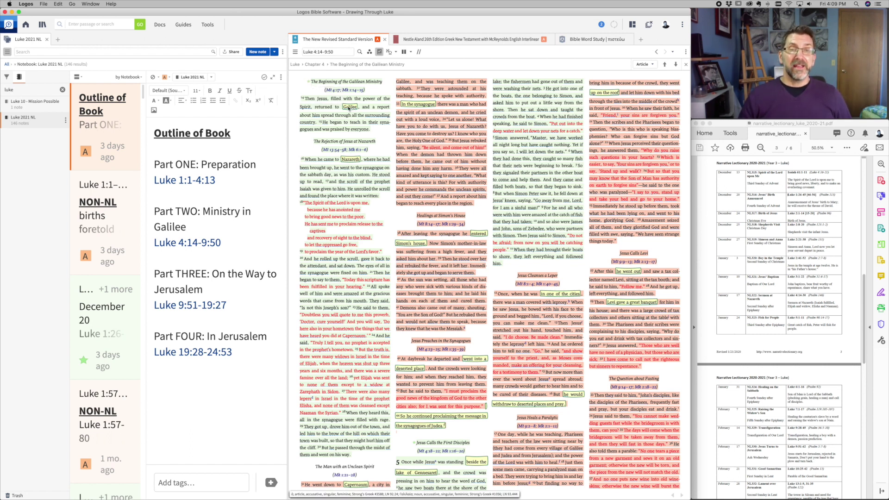
pyautogui.moveTo(349, 108)
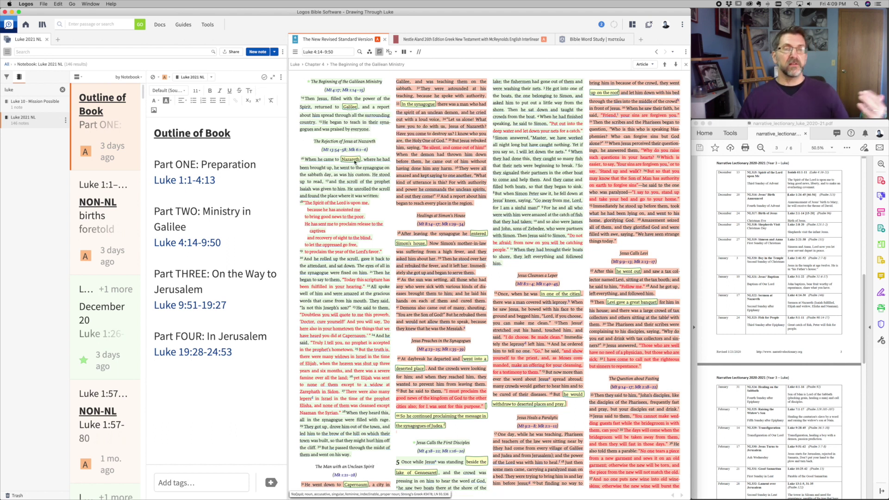
pyautogui.moveTo(354, 161)
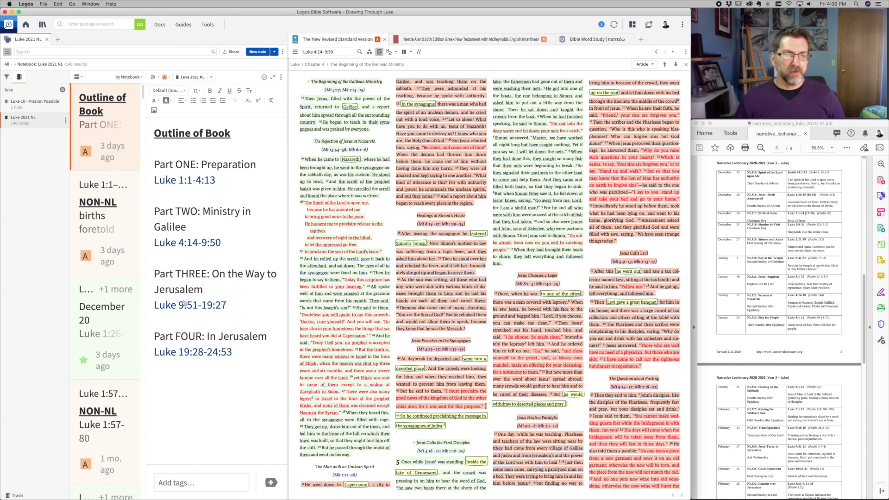
# Step: Follow the outline references for Part THREE, Luke 9:51-19:27, and Part FOUR, Luke 19:28-24:53, to view where each section begins
pyautogui.moveTo(171, 306)
pyautogui.click(169, 306)
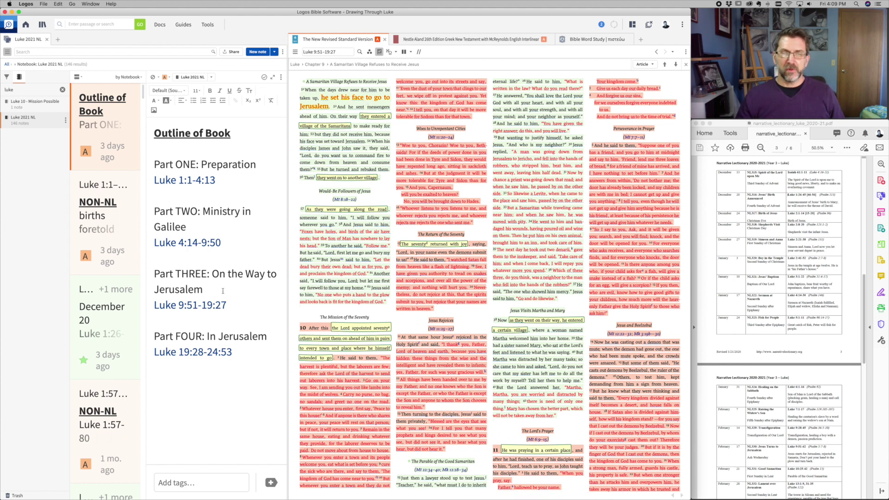
pyautogui.click(166, 355)
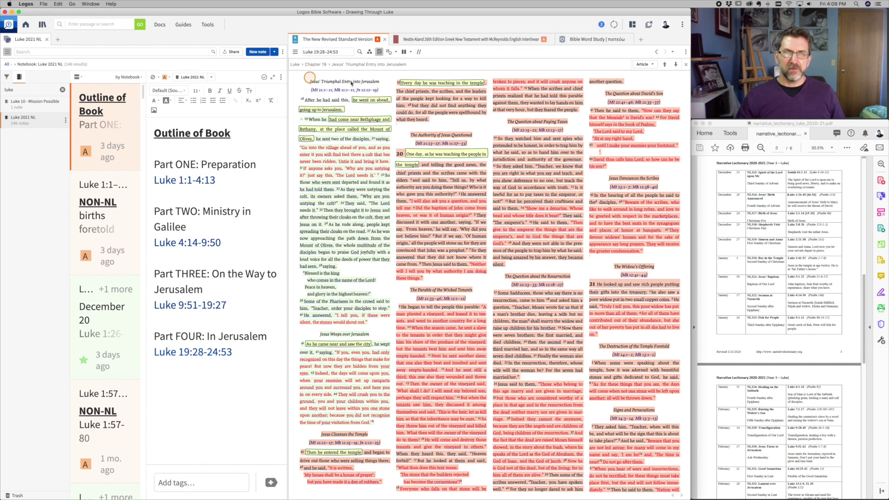